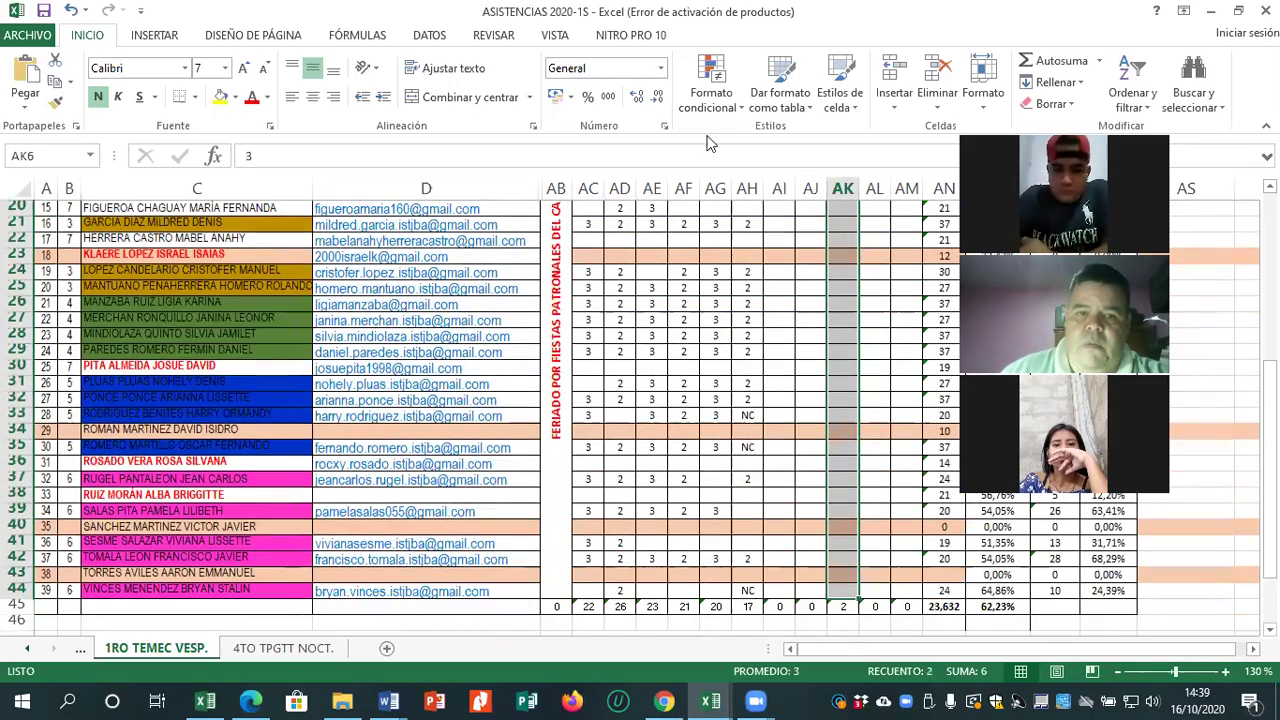
Set the text orientation of the selected attendance cells under 16/09/2020 in column AK to horizontal.
right_click(843, 230)
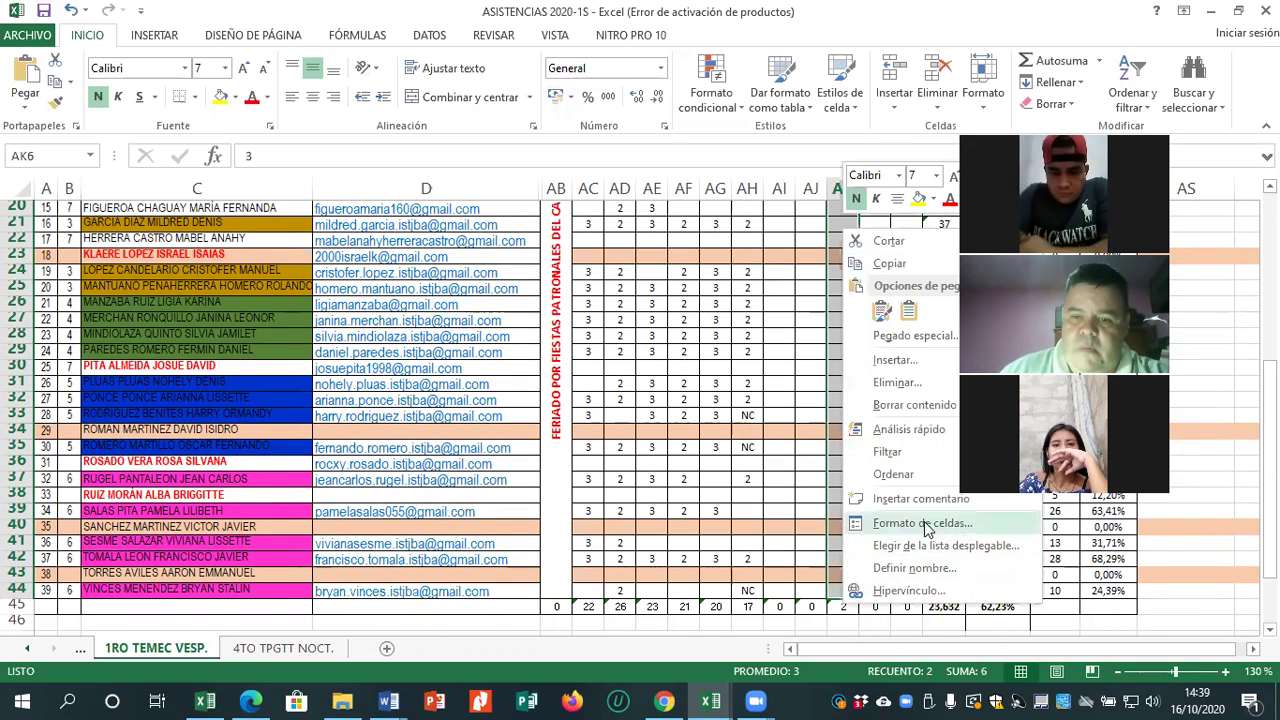
scroll(923, 523, up, 7)
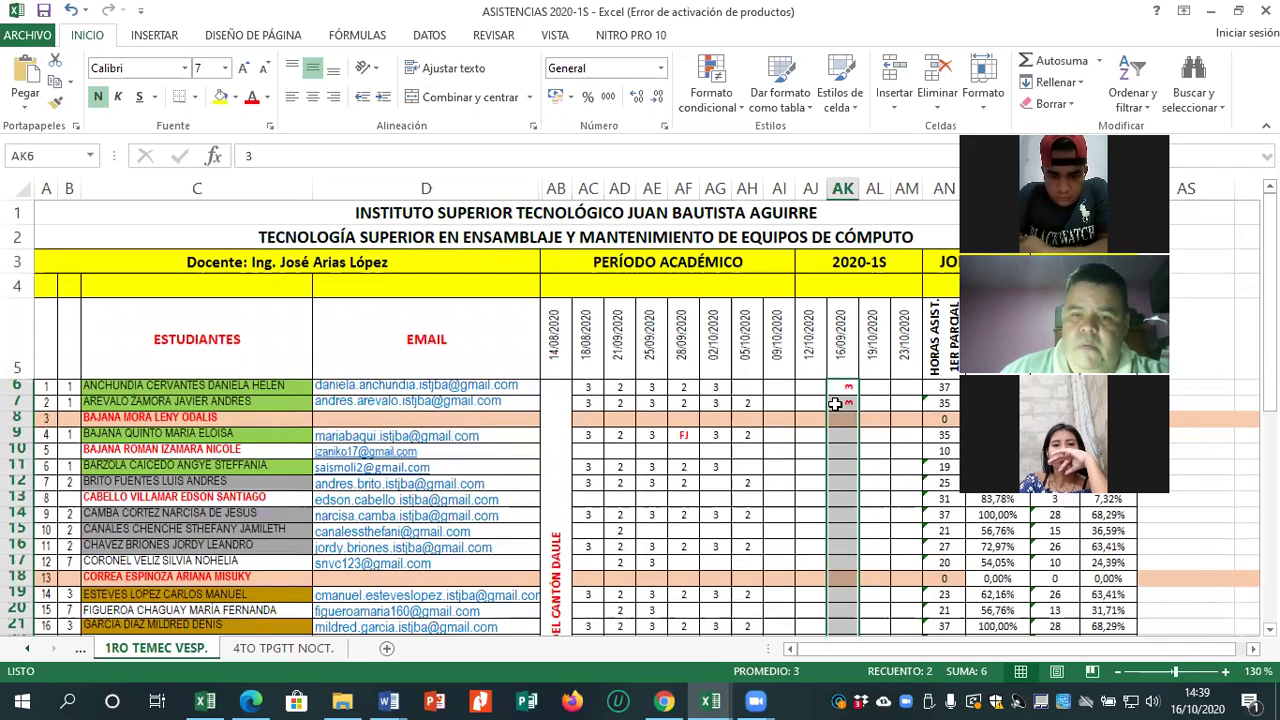
key(ctrl+1)
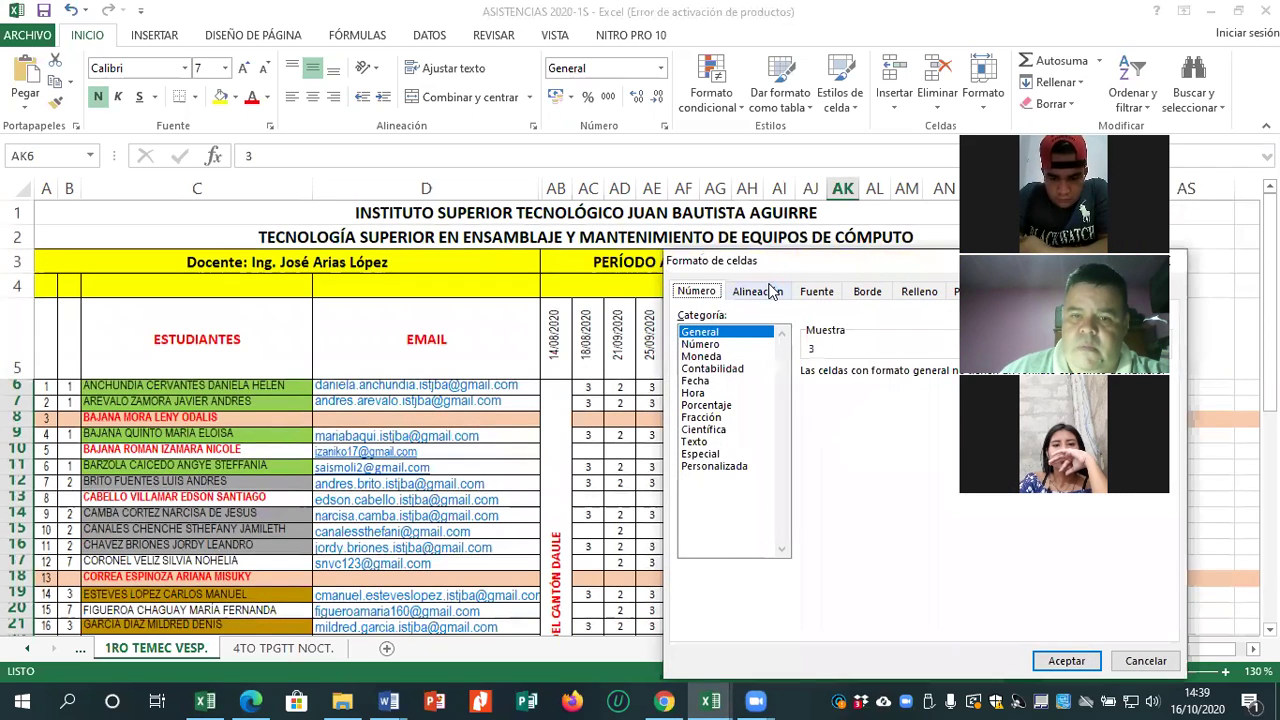
click(765, 291)
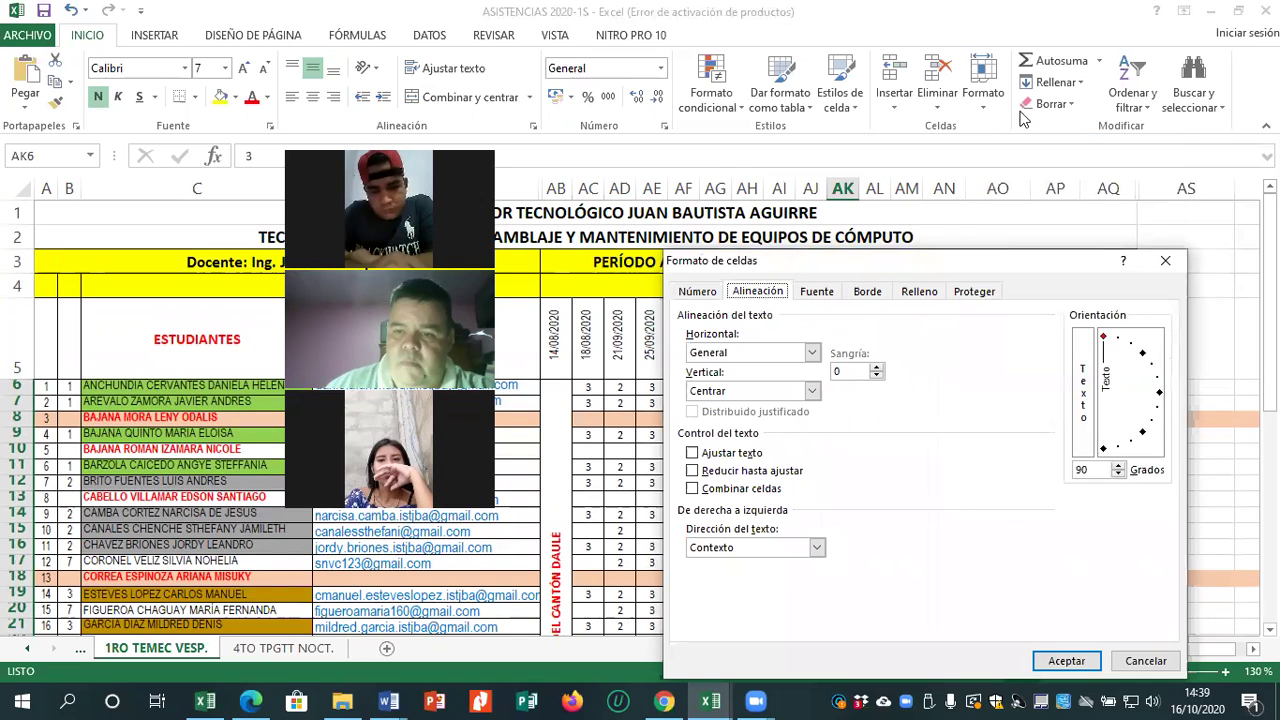
drag(1103, 337, 1160, 393)
click(1060, 661)
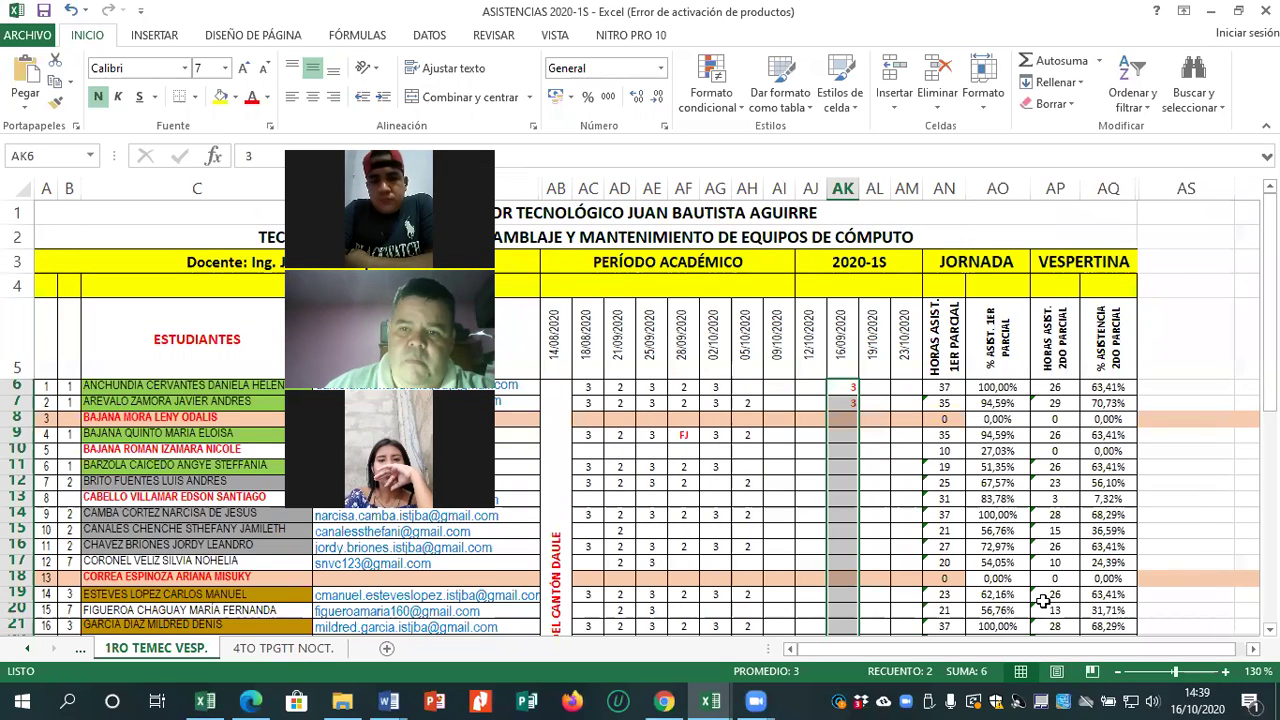
Format the selected attendance cells in column AK with black, non-bold text and centre them horizontally.
click(265, 97)
click(262, 119)
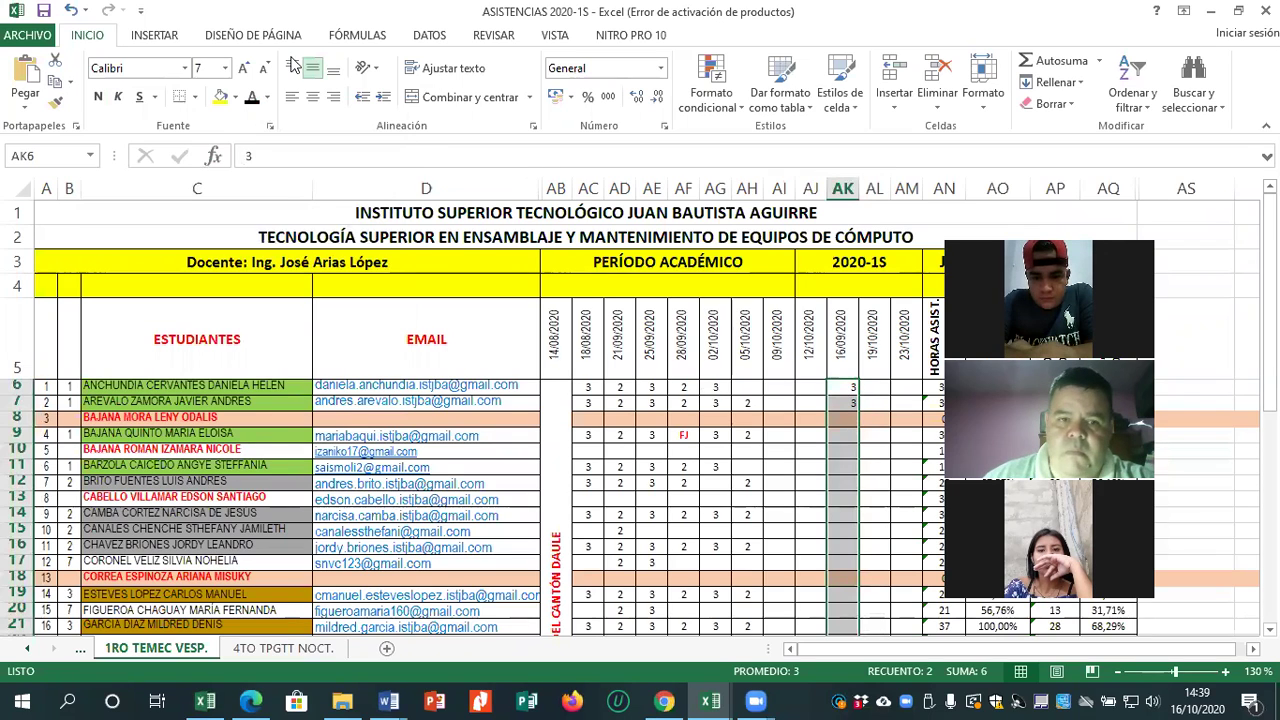
click(312, 97)
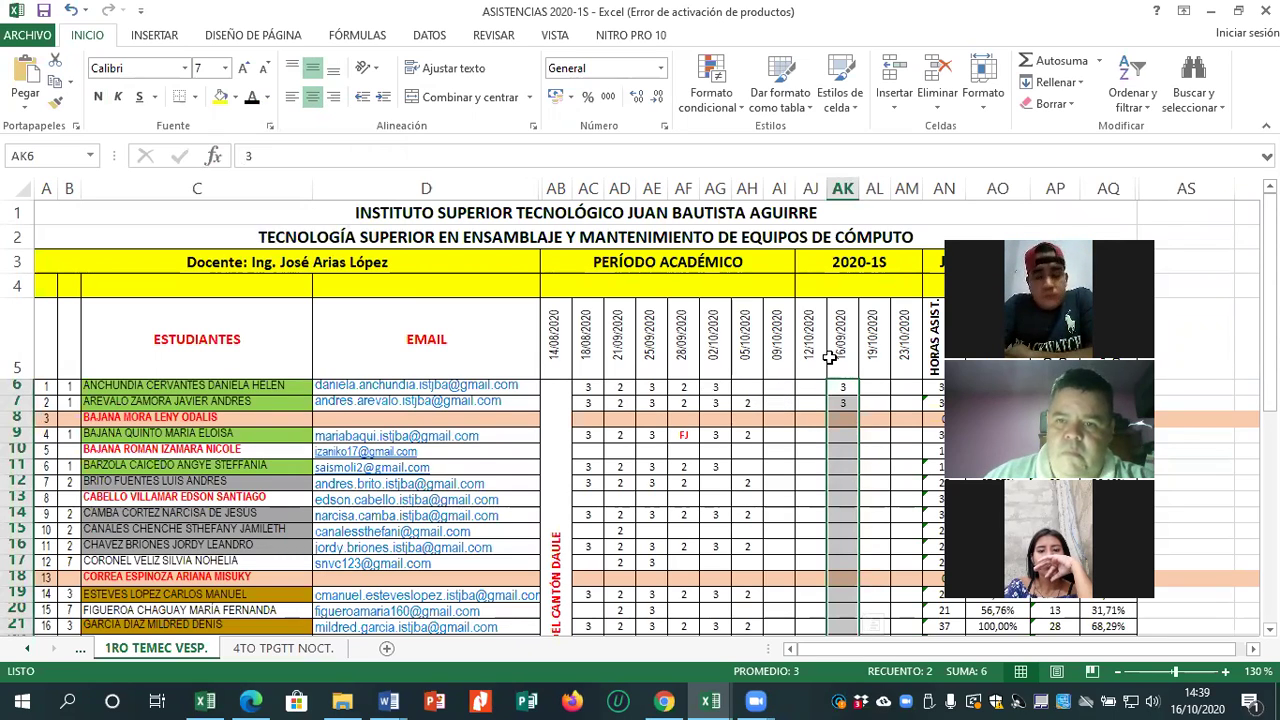
Enter 3 attendance hours in cells AK14 and AK16 of the 16/09/2020 column, leaving the other rows blank.
click(843, 435)
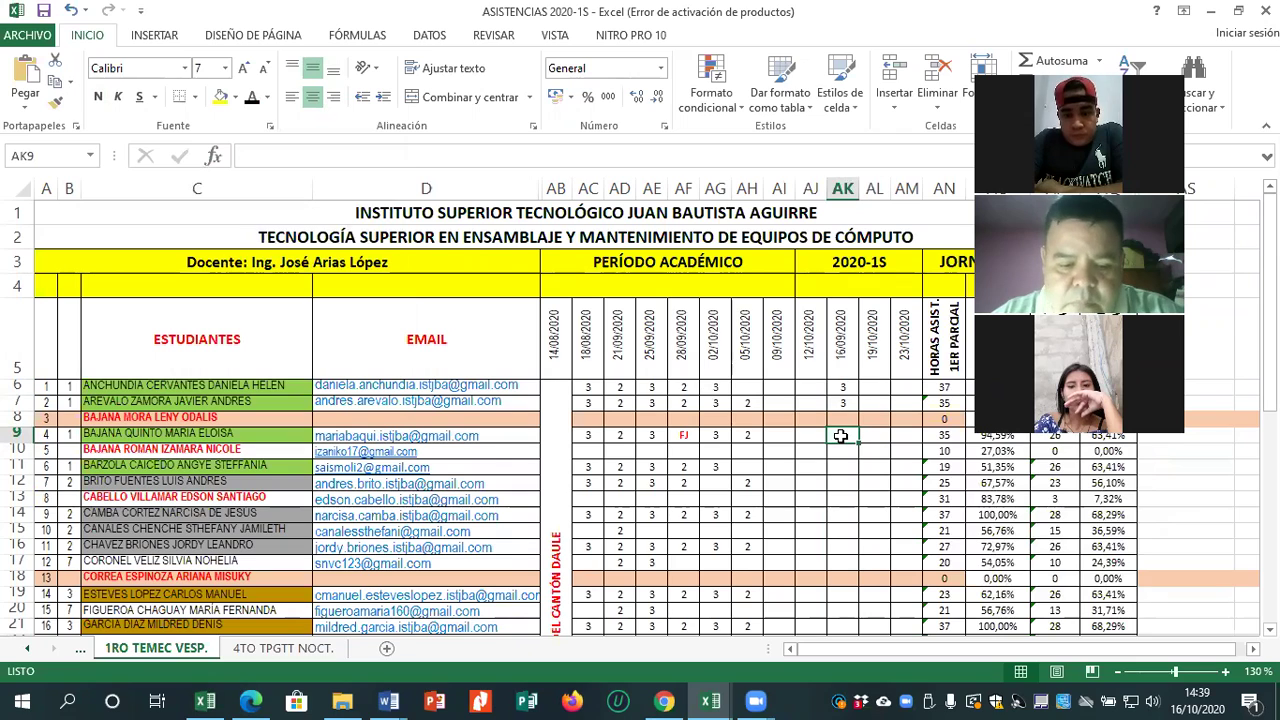
key(Down)
key(Down)
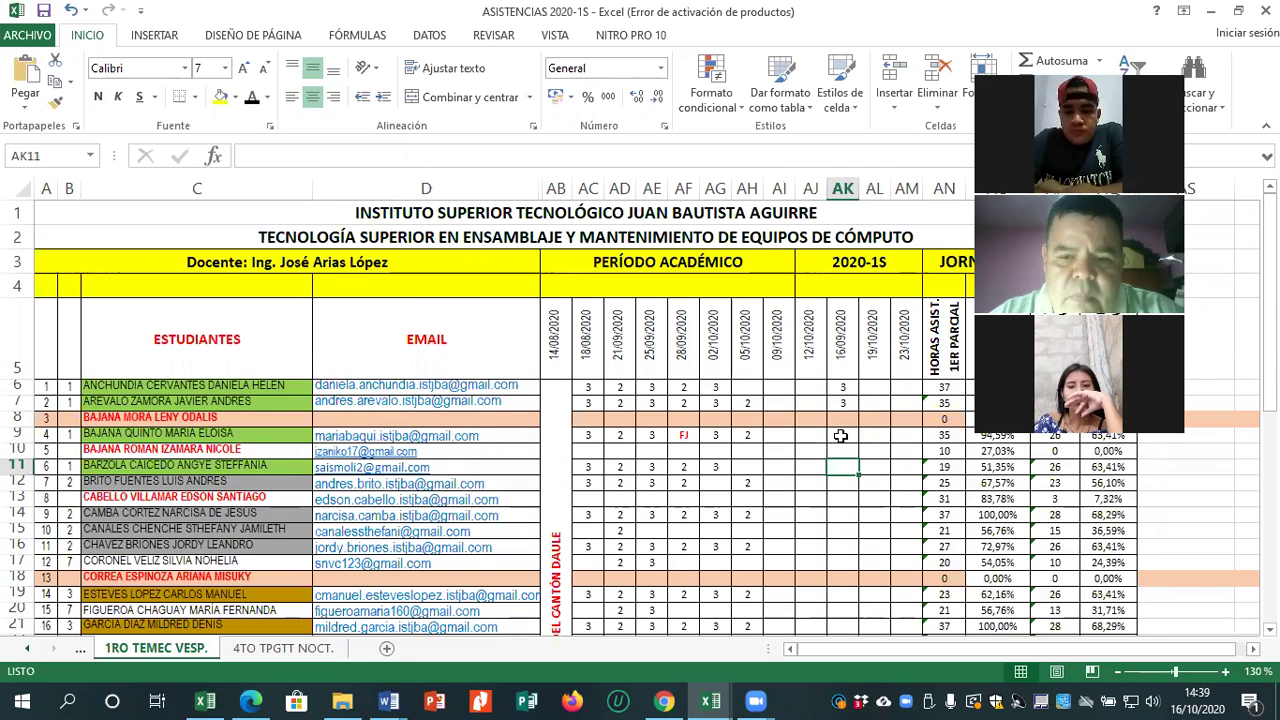
key(Down)
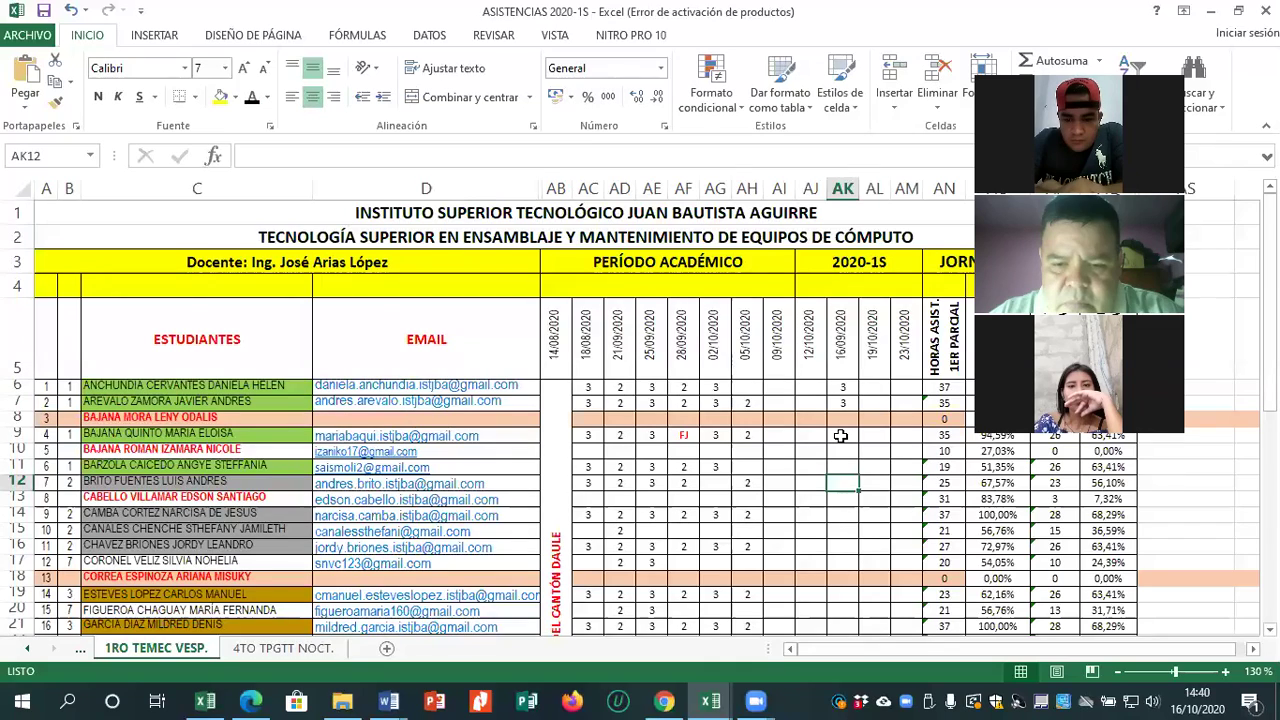
key(Down)
key(Down)
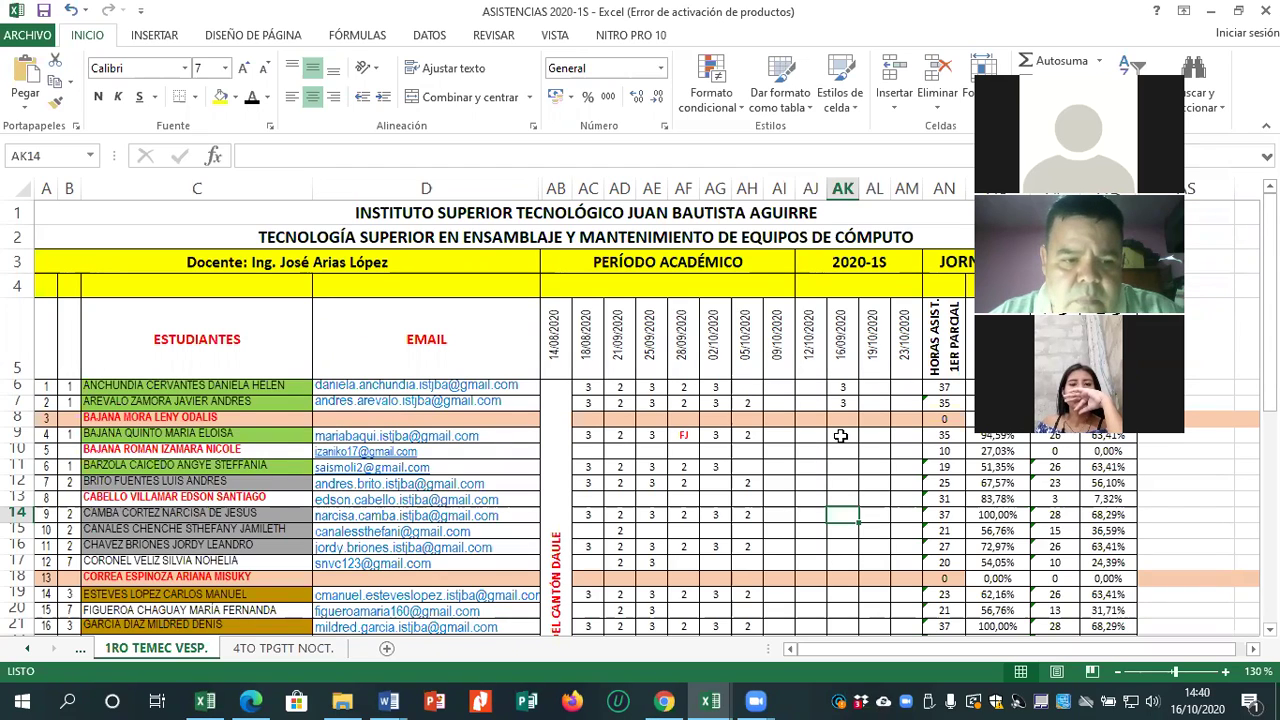
text(3)
key(Return)
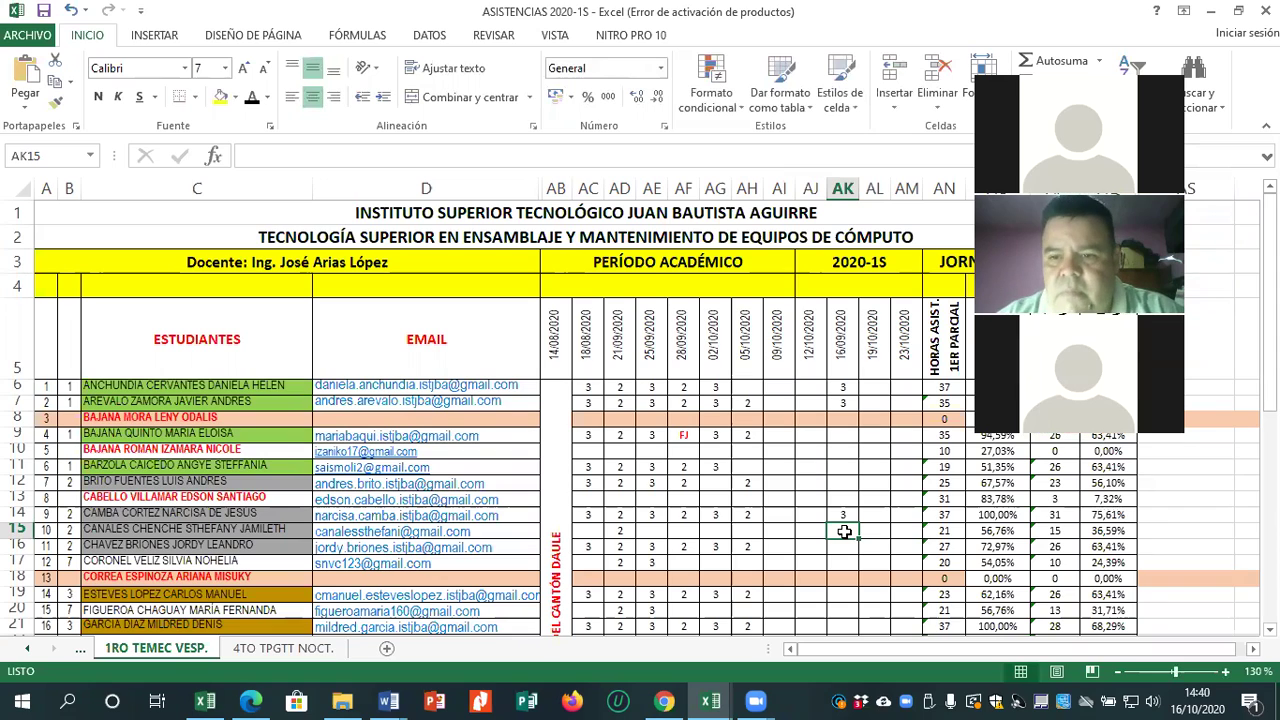
key(Down)
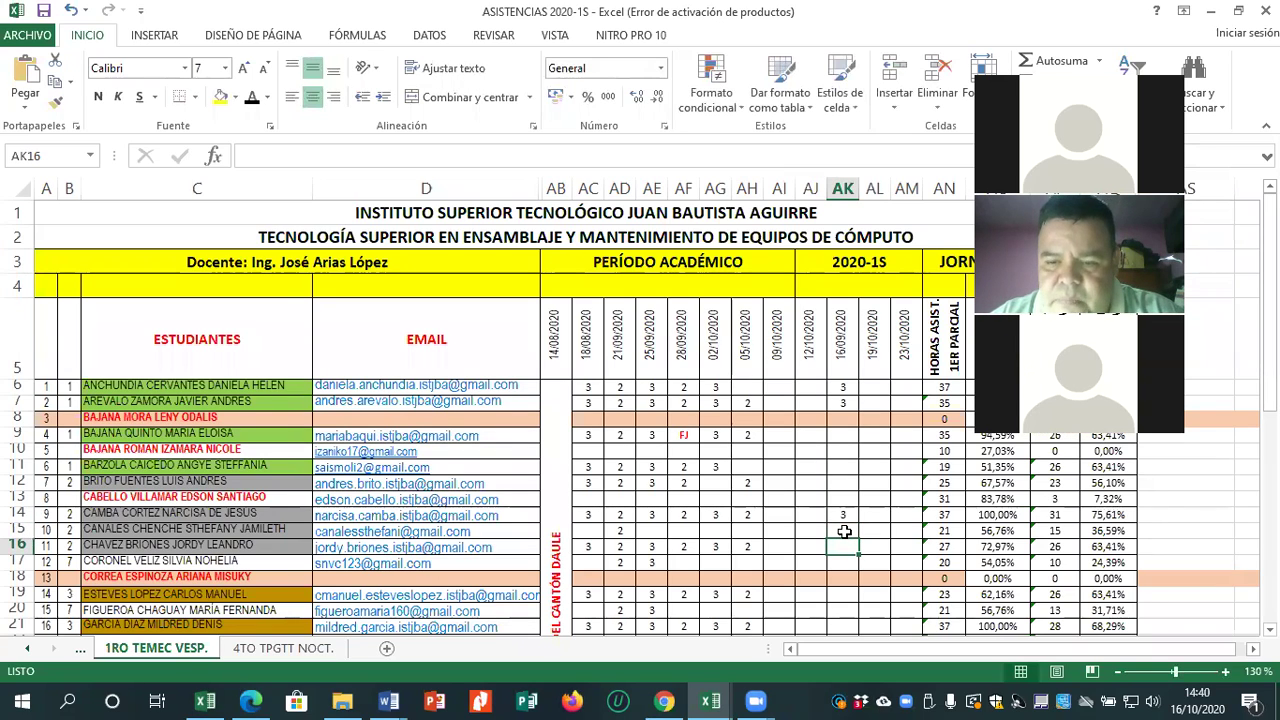
text(3)
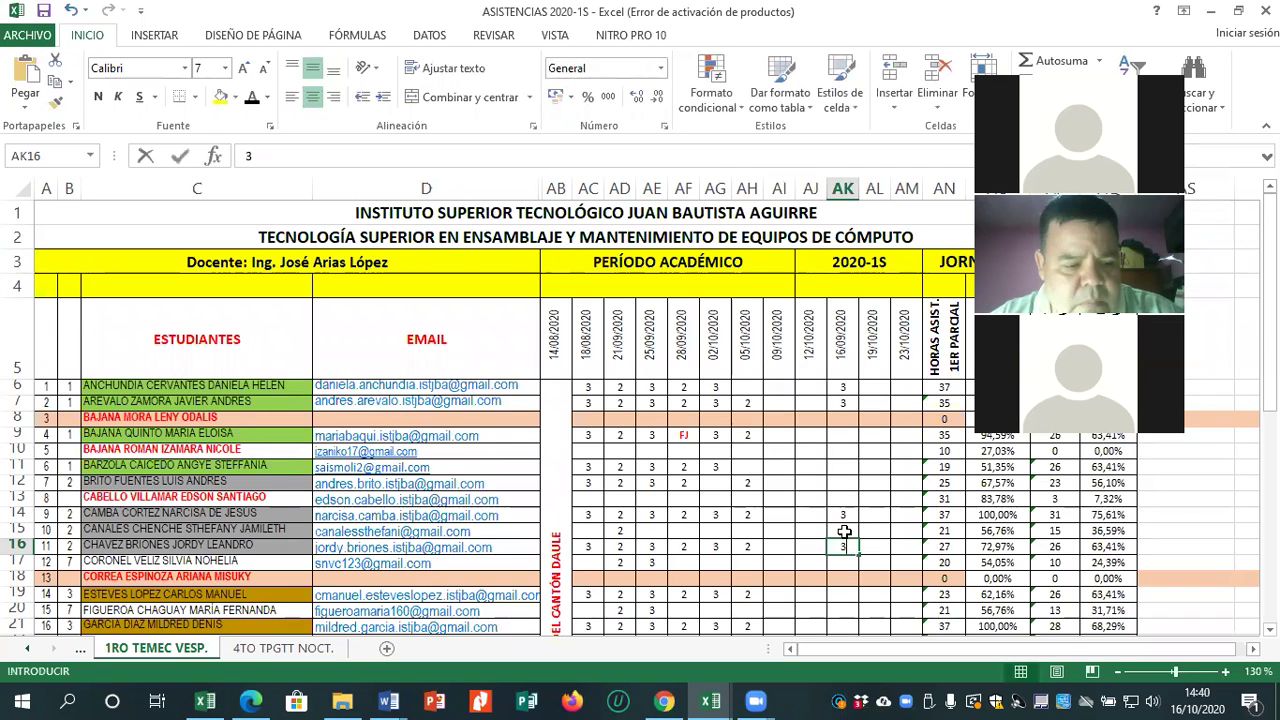
key(Return)
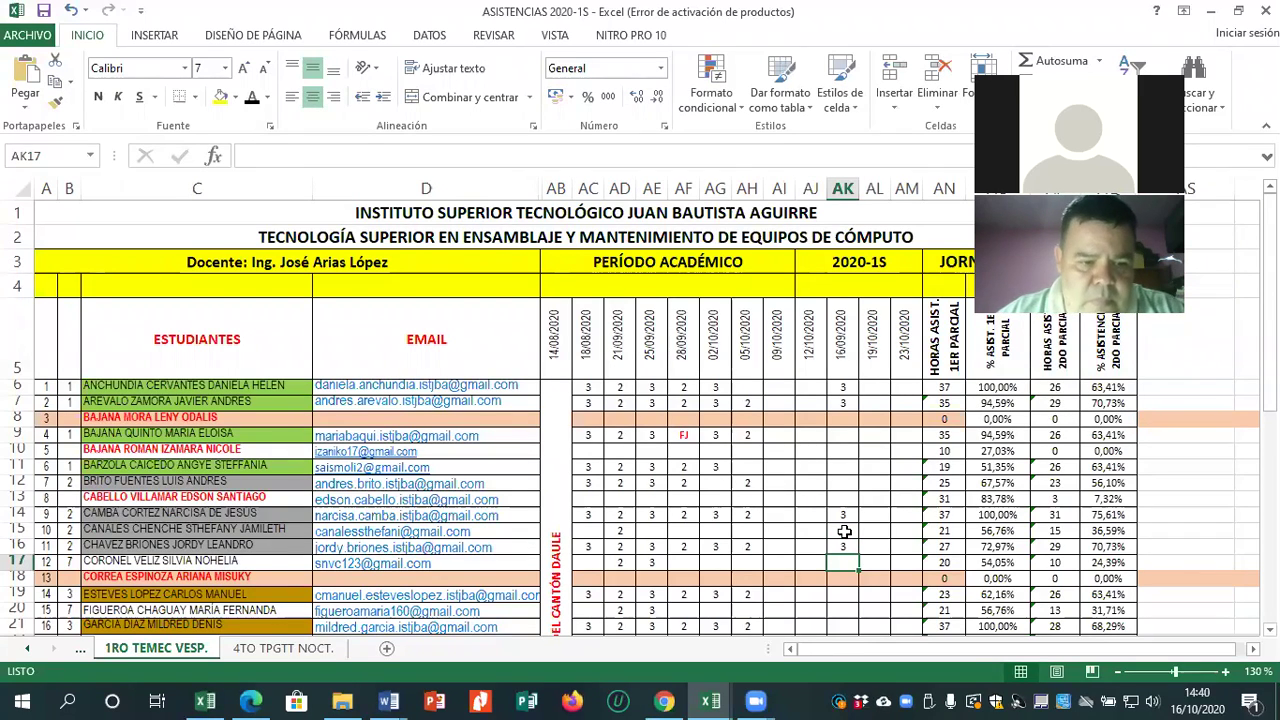
Skip rows 17 to 20 and enter 3 attendance hours in cell AK21.
key(Down)
key(Down)
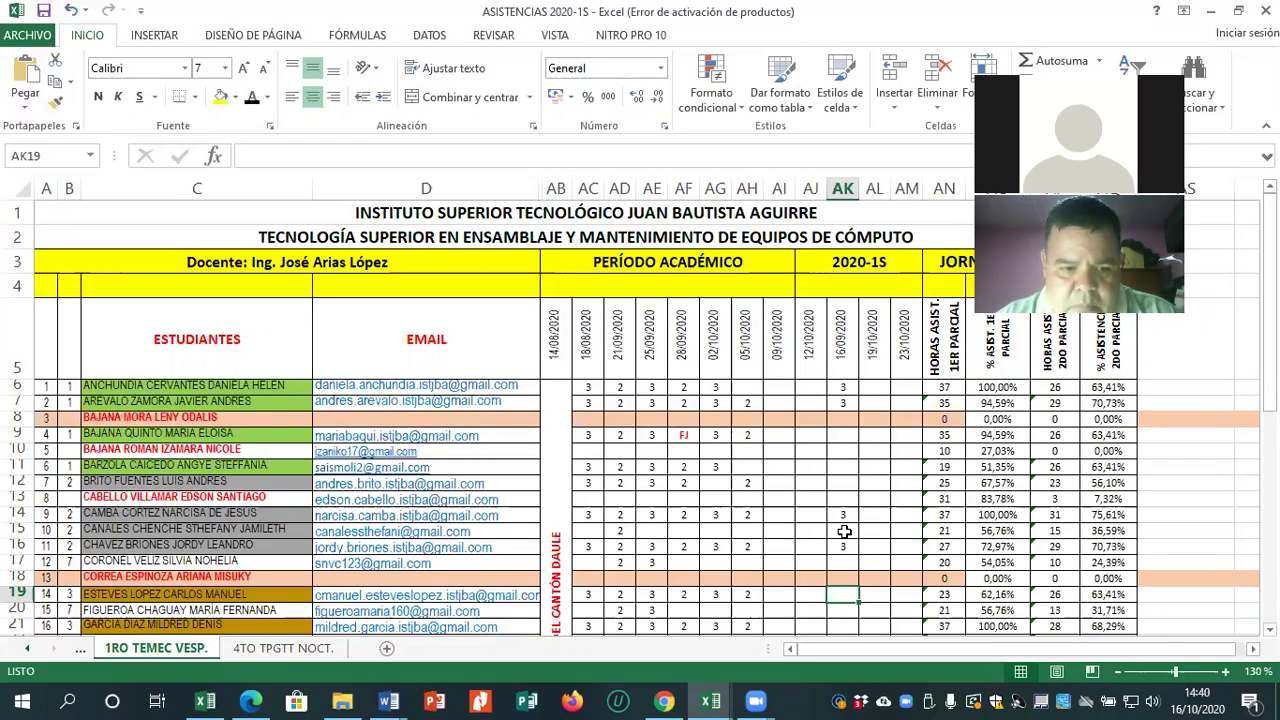
key(Down)
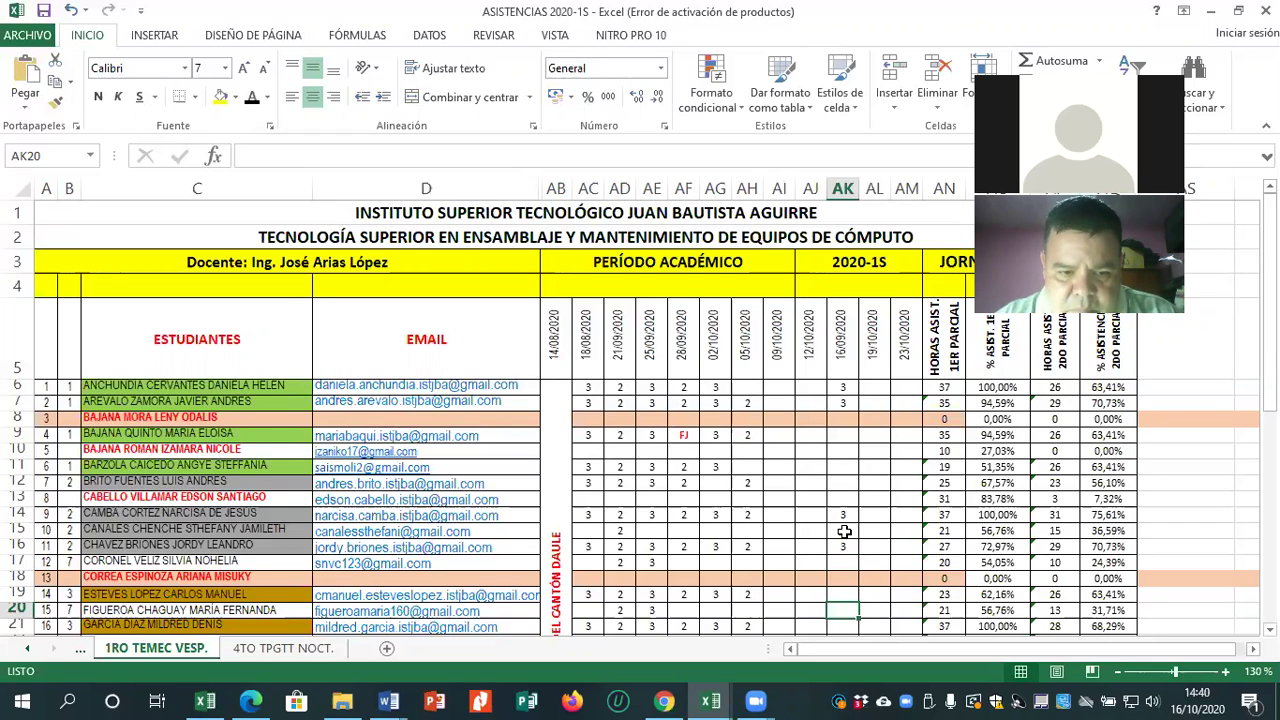
key(Down)
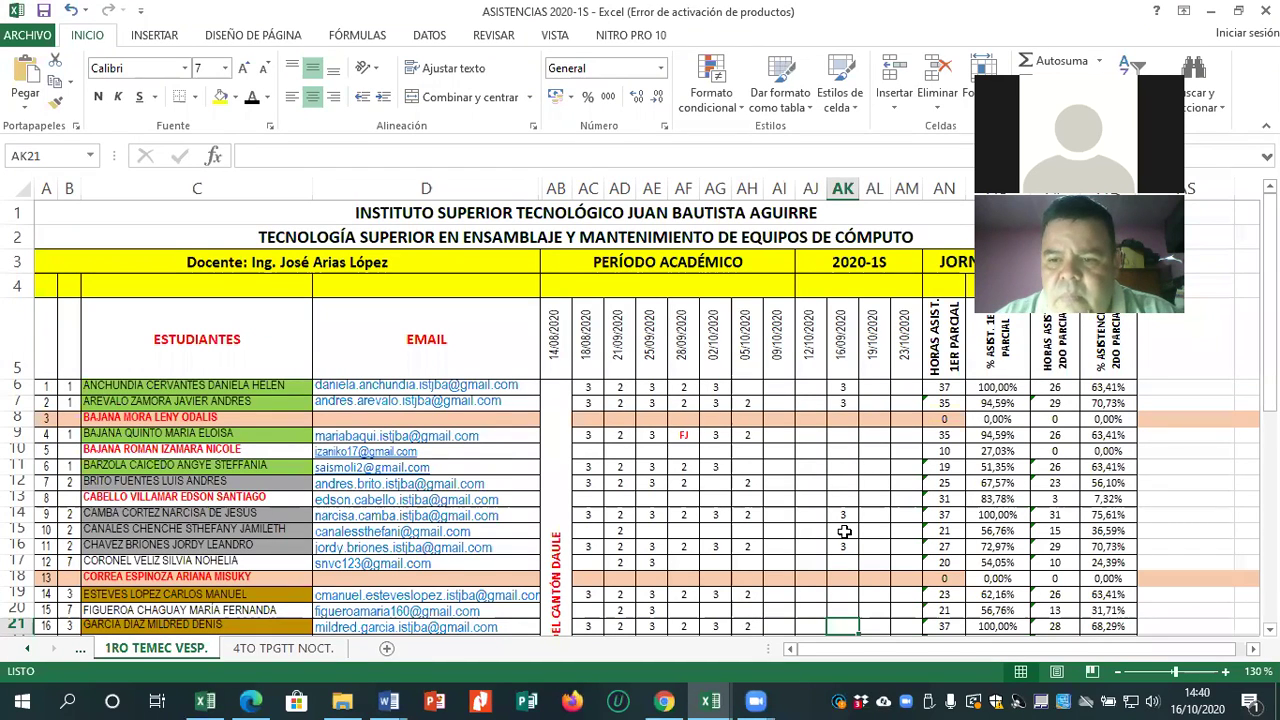
text(3)
key(Return)
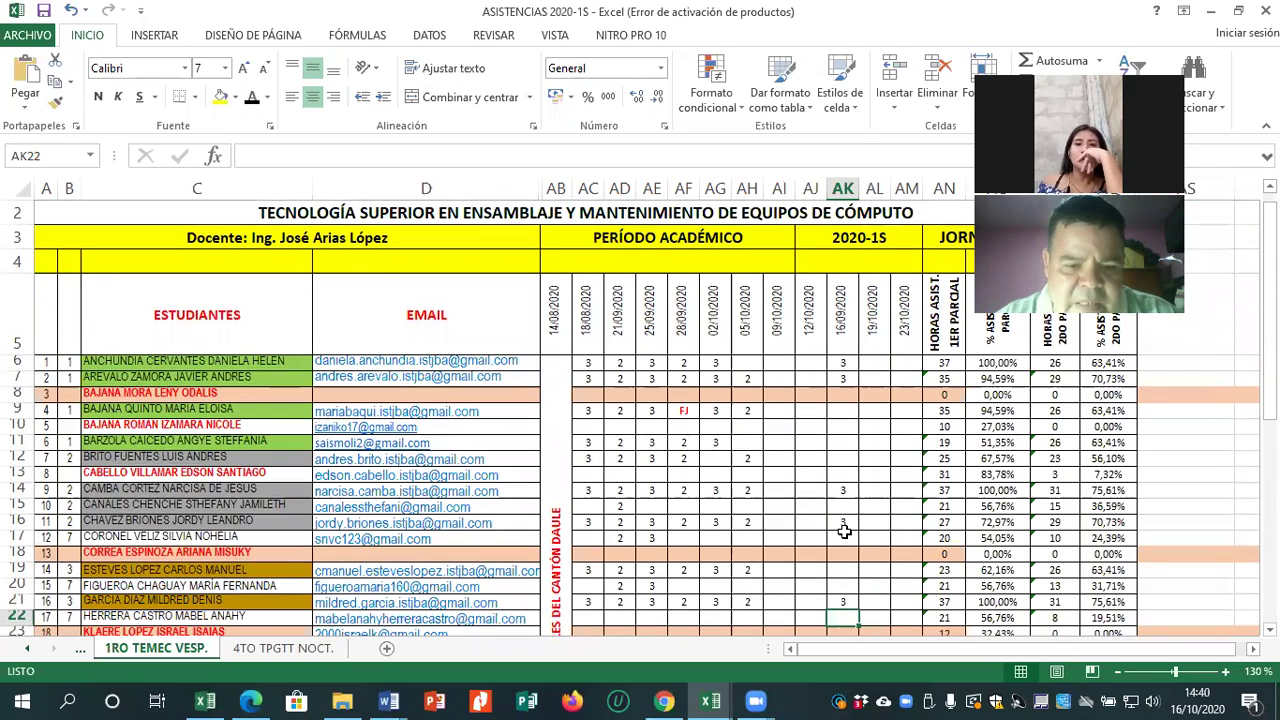
Leave rows 22 to 24 blank and enter 3 attendance hours in cell AK25.
key(Return)
key(Return)
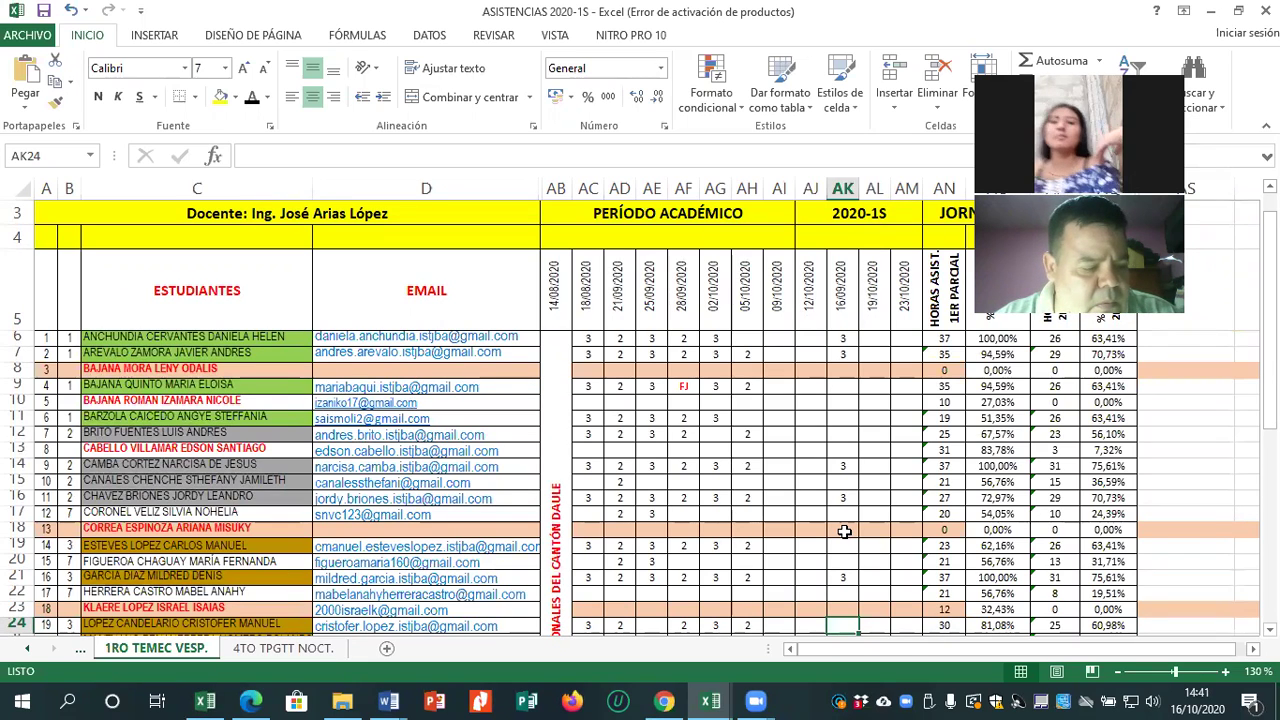
key(Return)
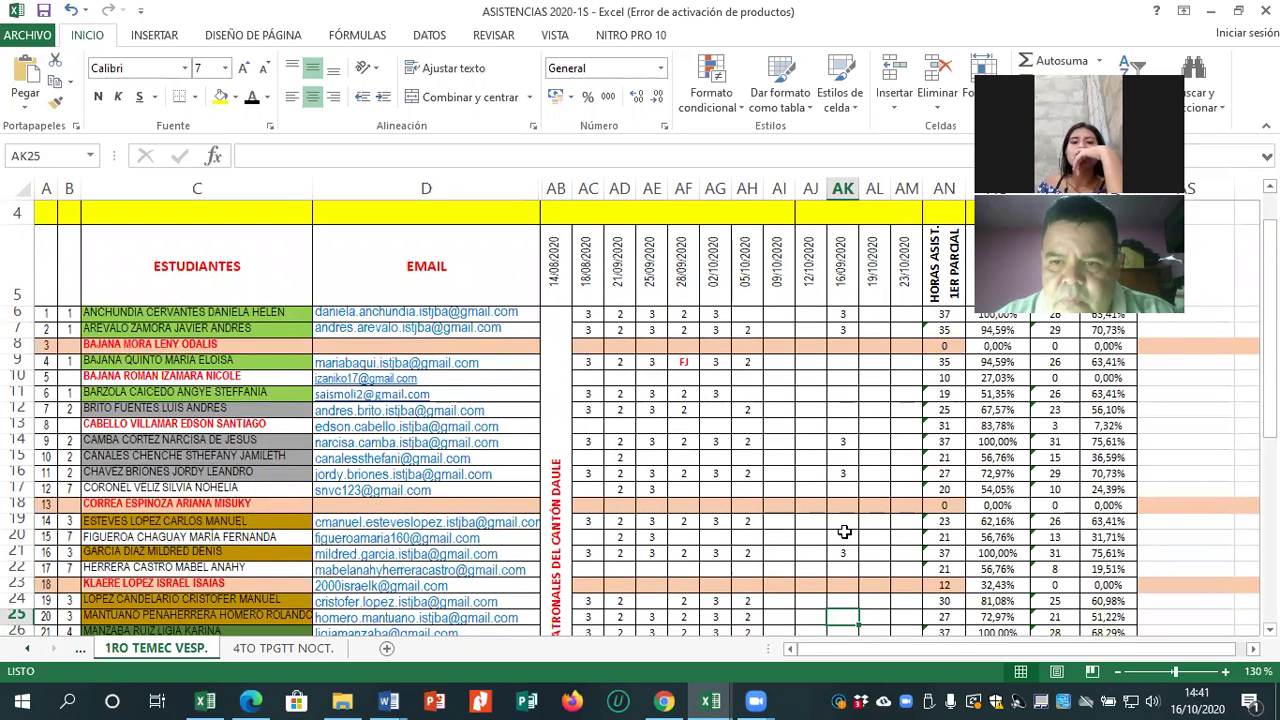
text(3)
key(Return)
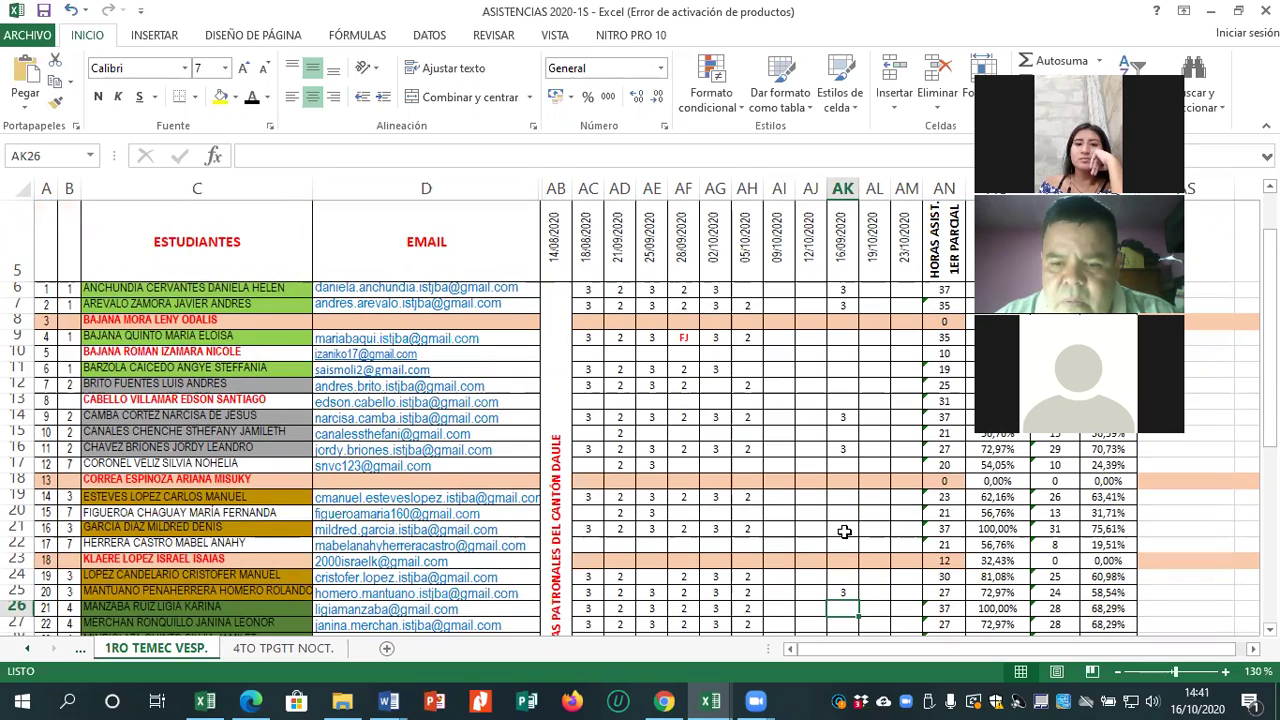
Leave AK26 blank and enter 3 attendance hours in each of the cells AK27, AK28 and AK29.
key(Return)
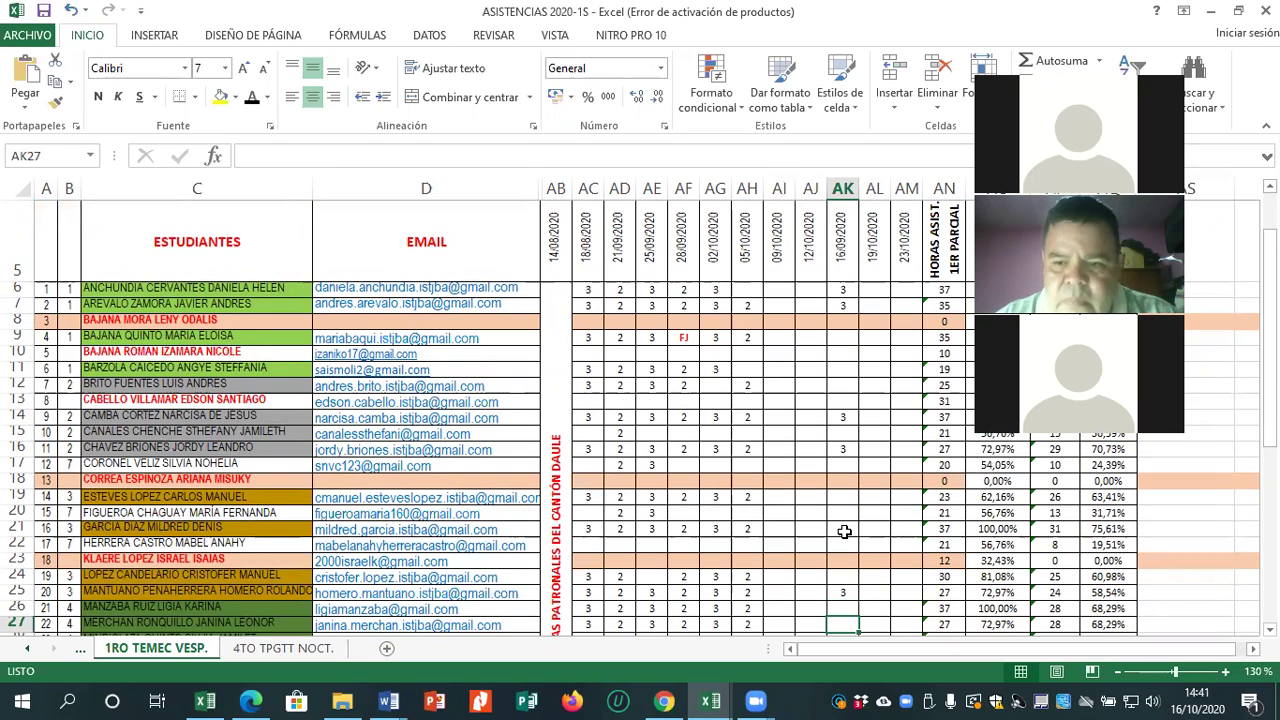
text(3)
key(Return)
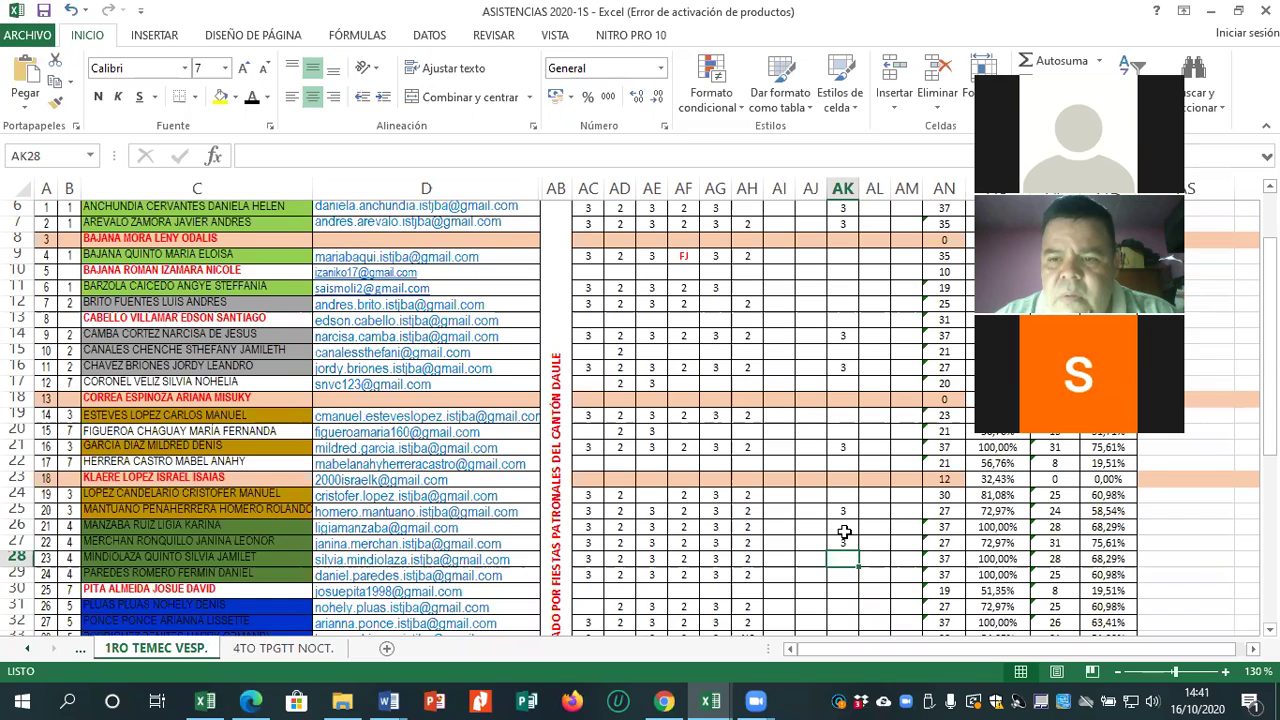
text(3)
key(Return)
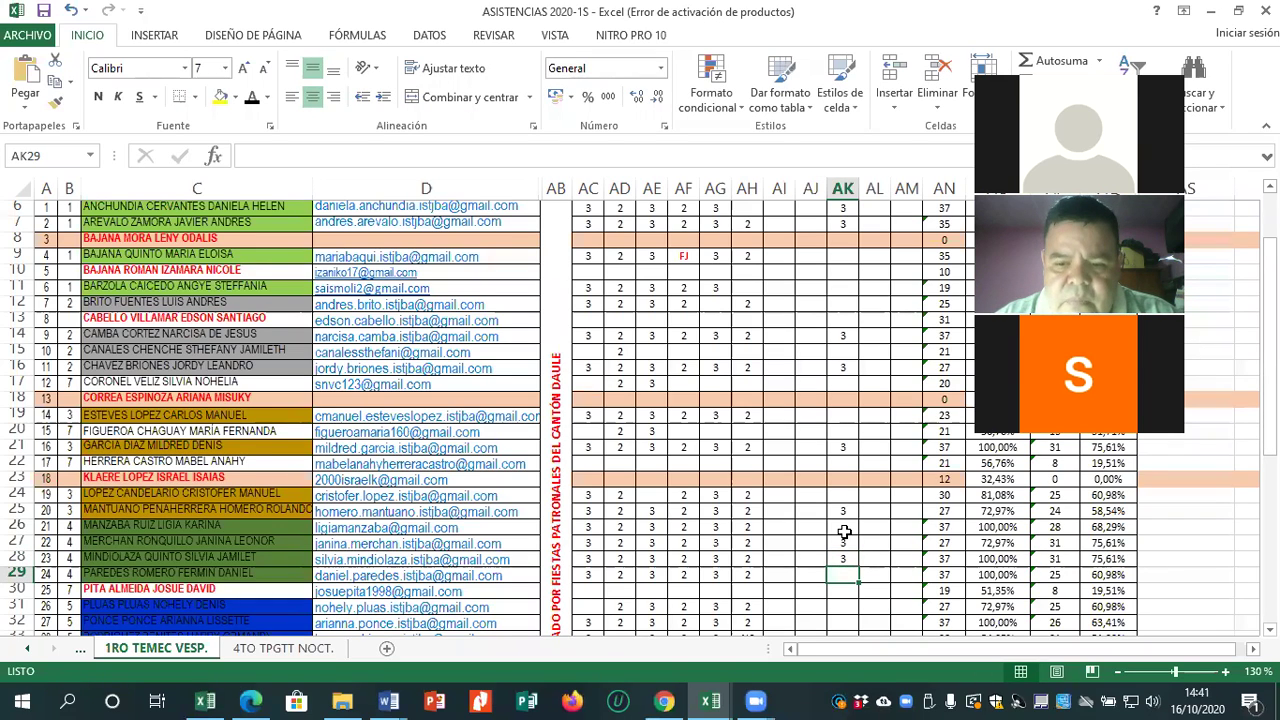
text(3)
key(Return)
Enter 3 attendance hours in cells AK32, AK33 and AK35, leaving AK31 and AK34 blank.
key(Return)
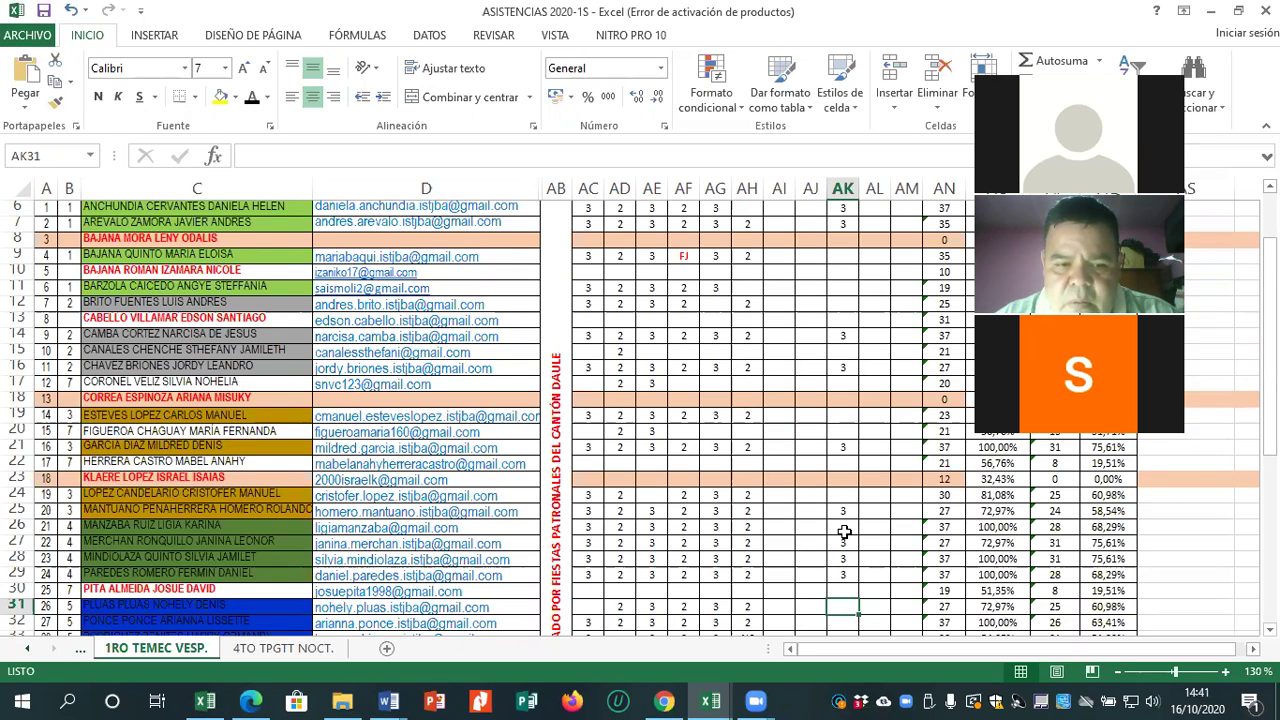
key(Return)
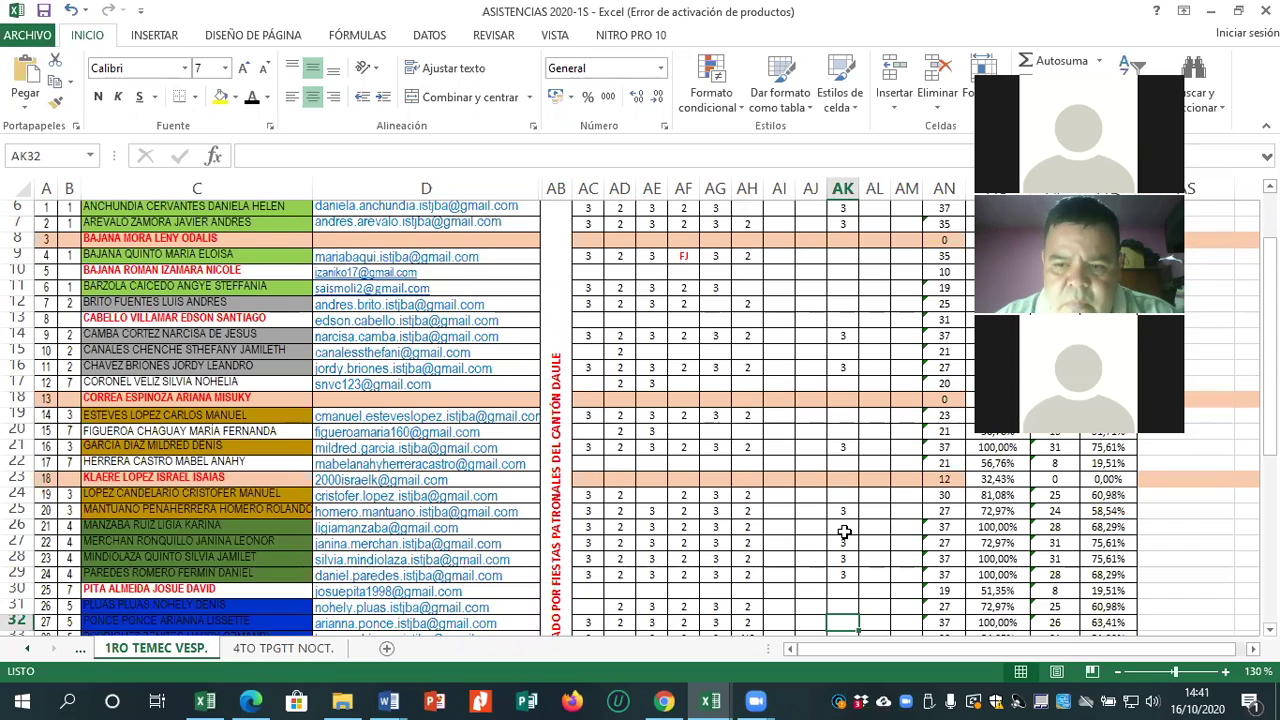
text(3)
key(Return)
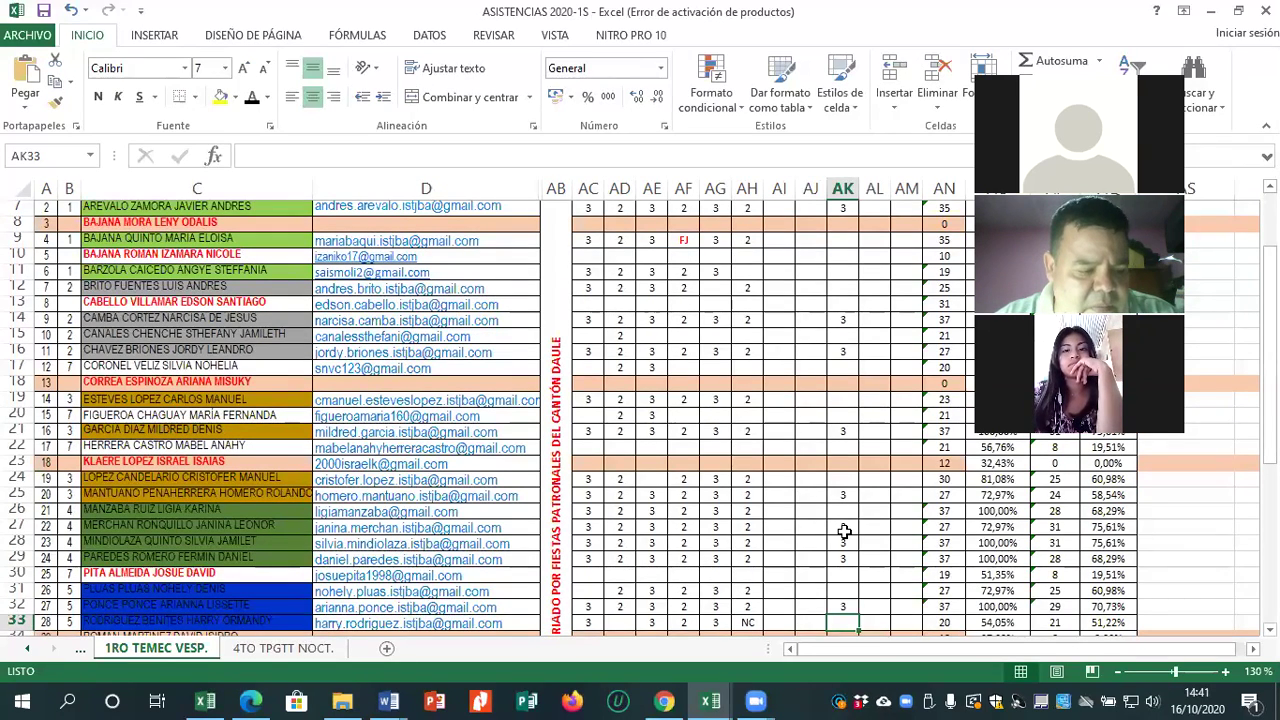
text(3)
key(Return)
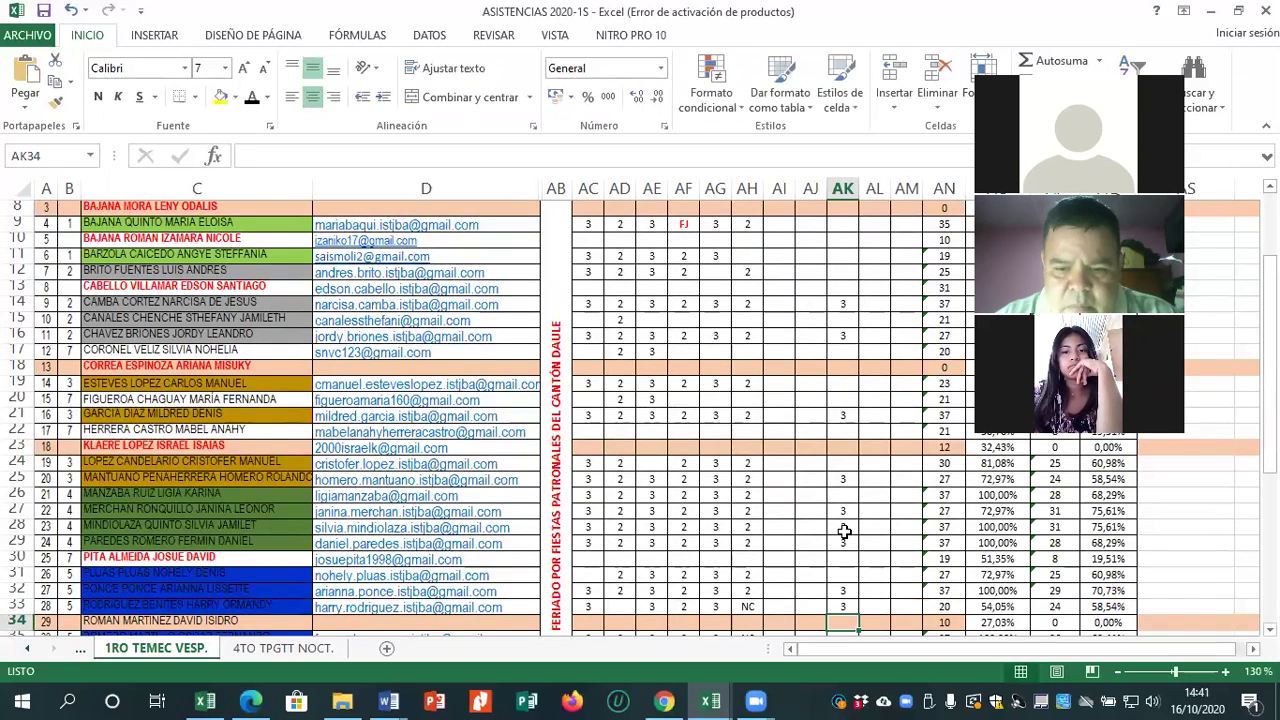
key(Return)
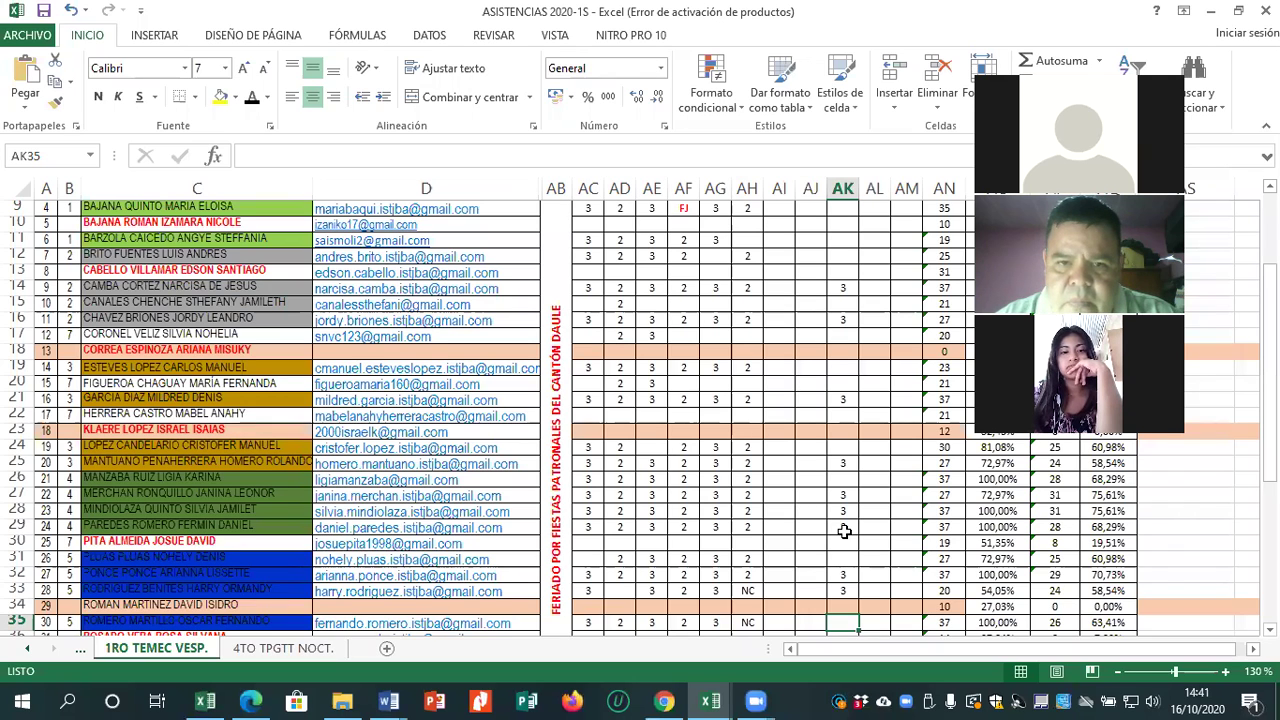
text(3)
key(Return)
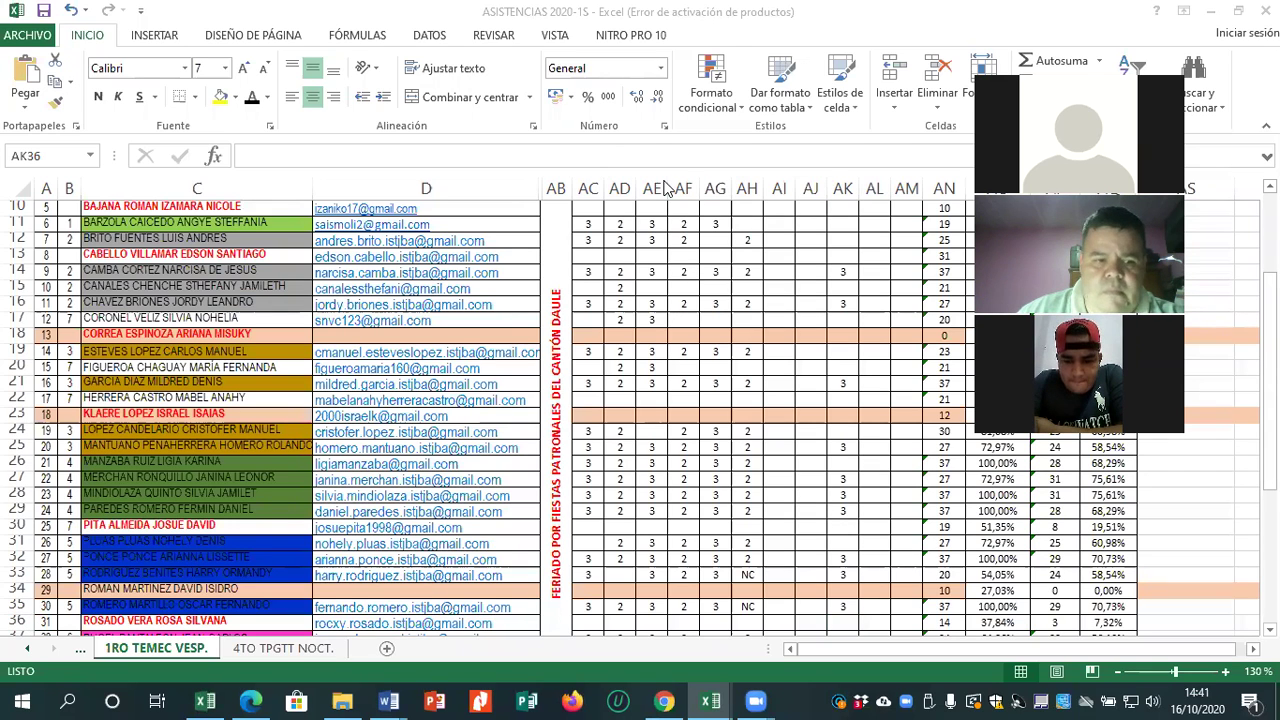
Enter 3 attendance hours in cells AK37 and AK39, leaving AK36 and AK38 blank.
scroll(840, 450, down, 3)
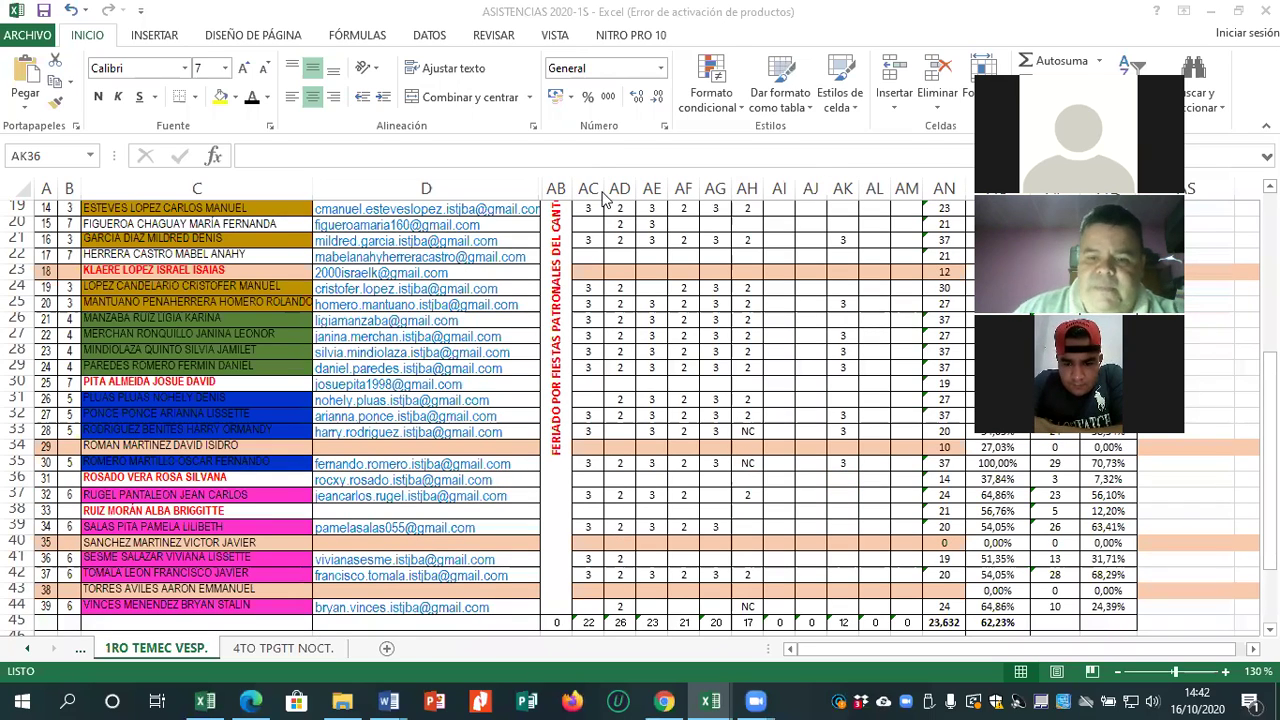
click(844, 496)
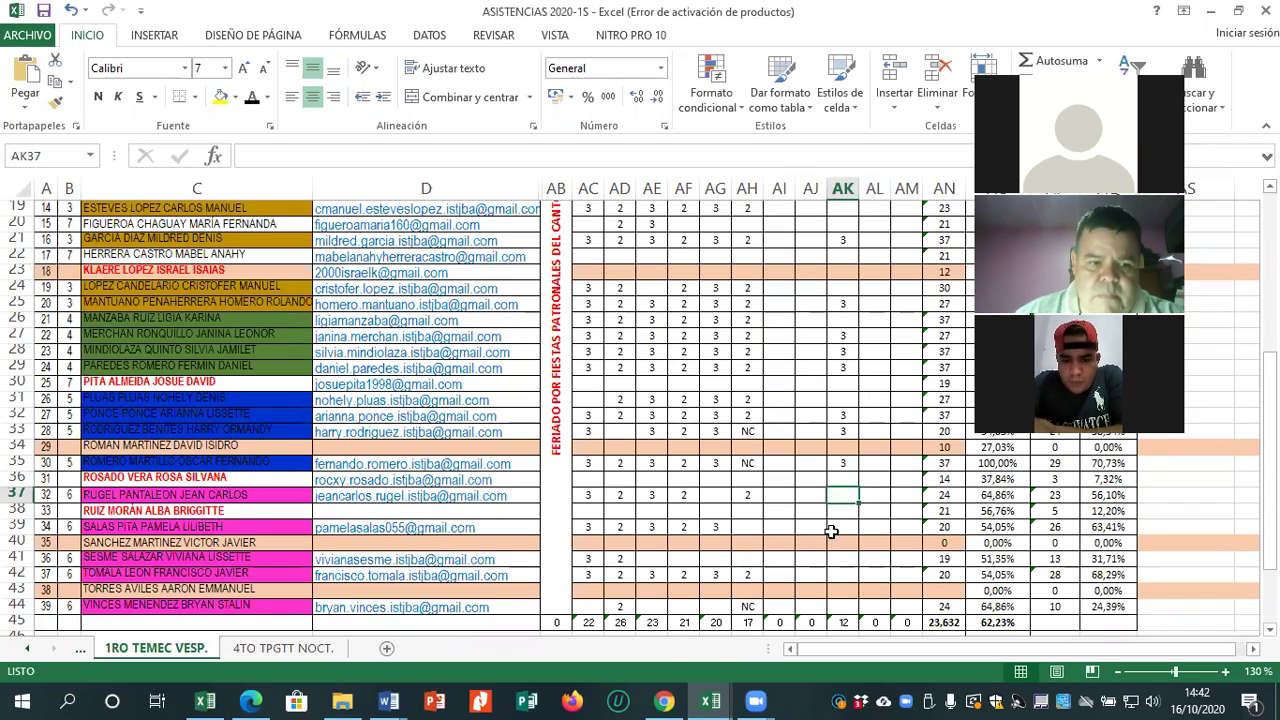
click(841, 479)
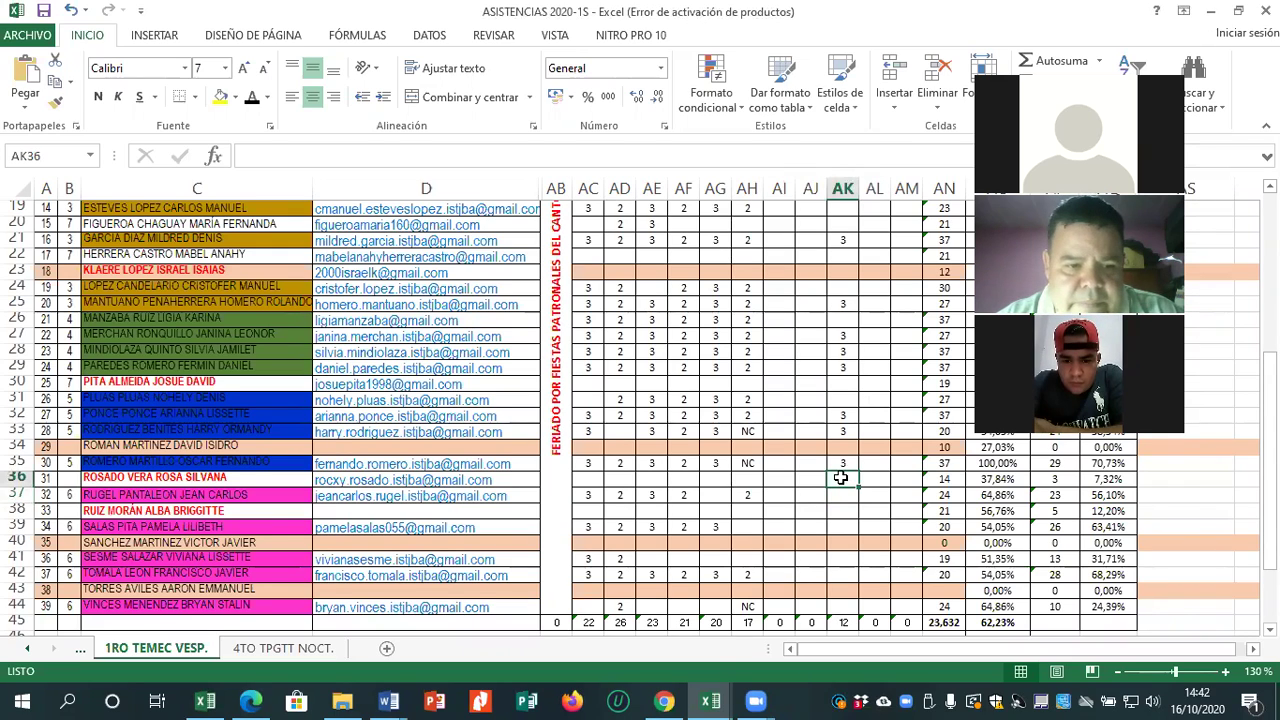
key(Down)
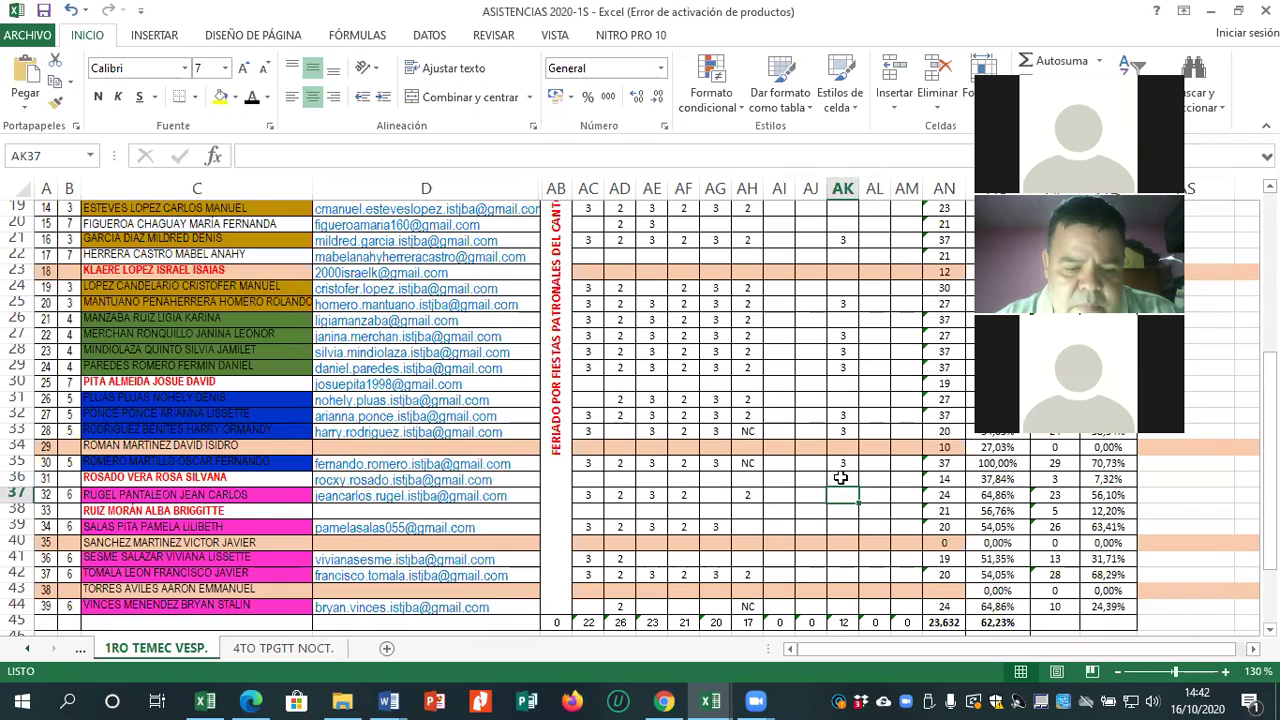
text(3)
key(Return)
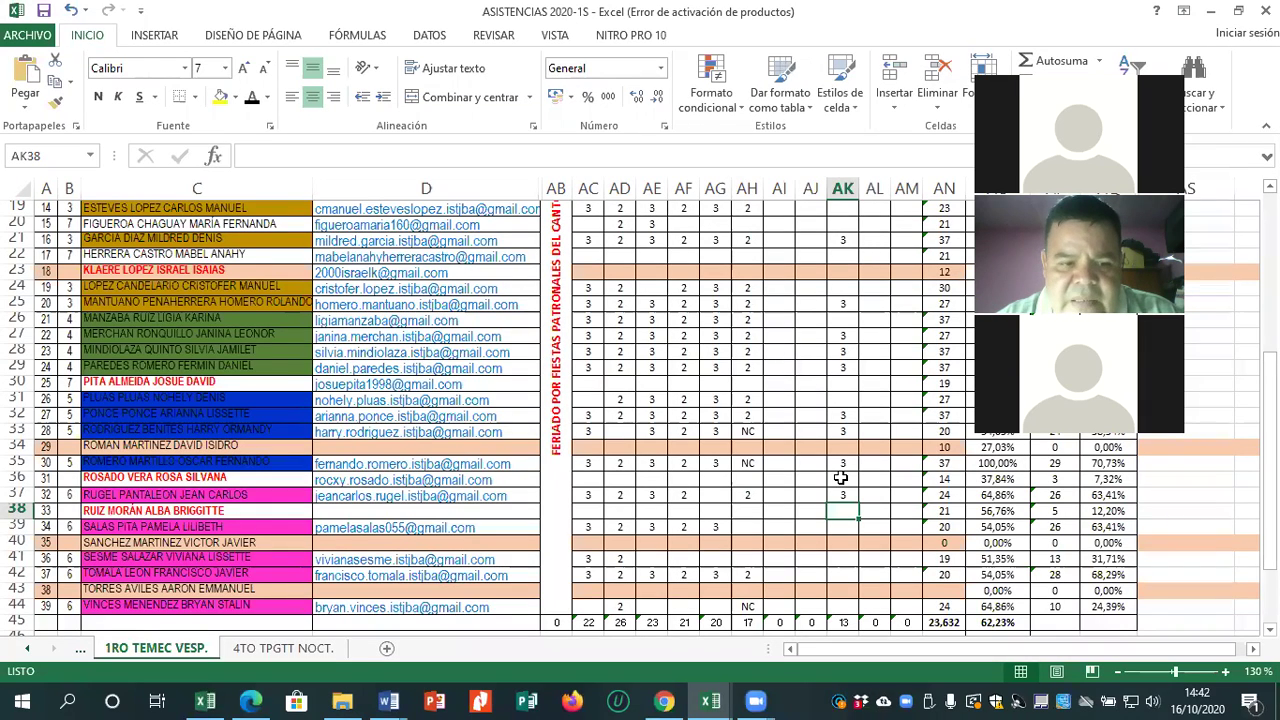
key(Return)
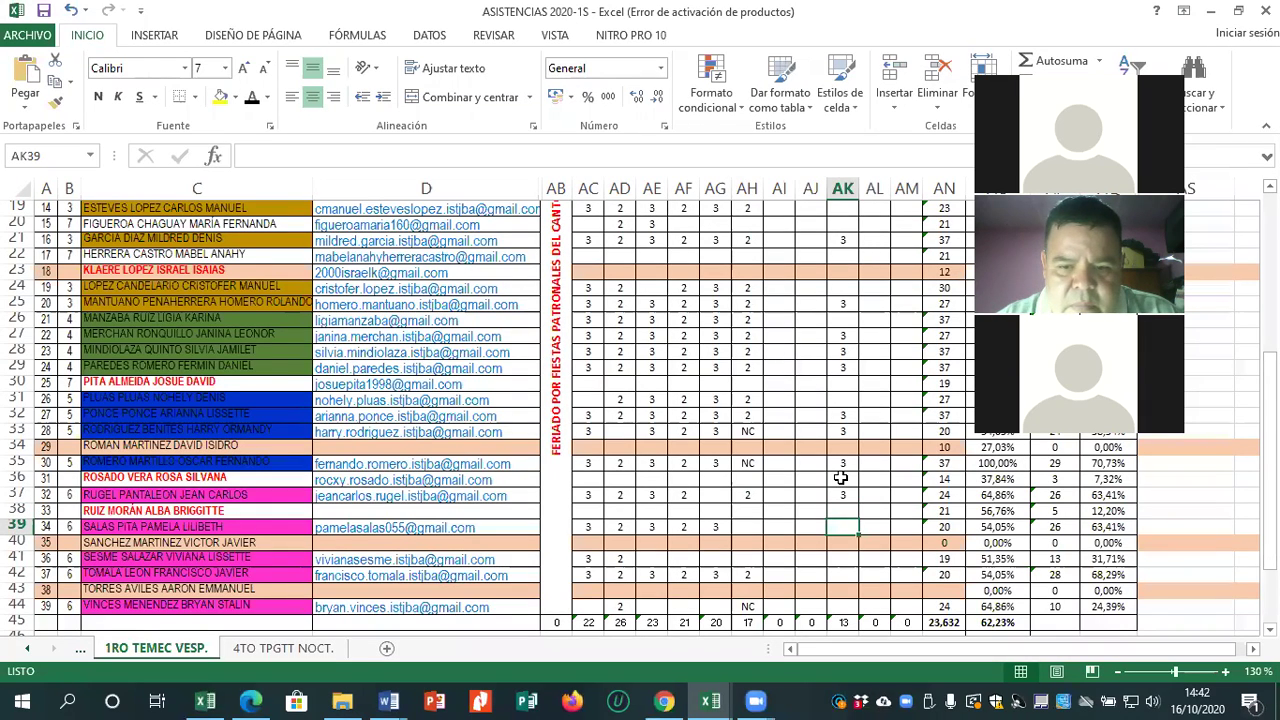
text(3)
key(Return)
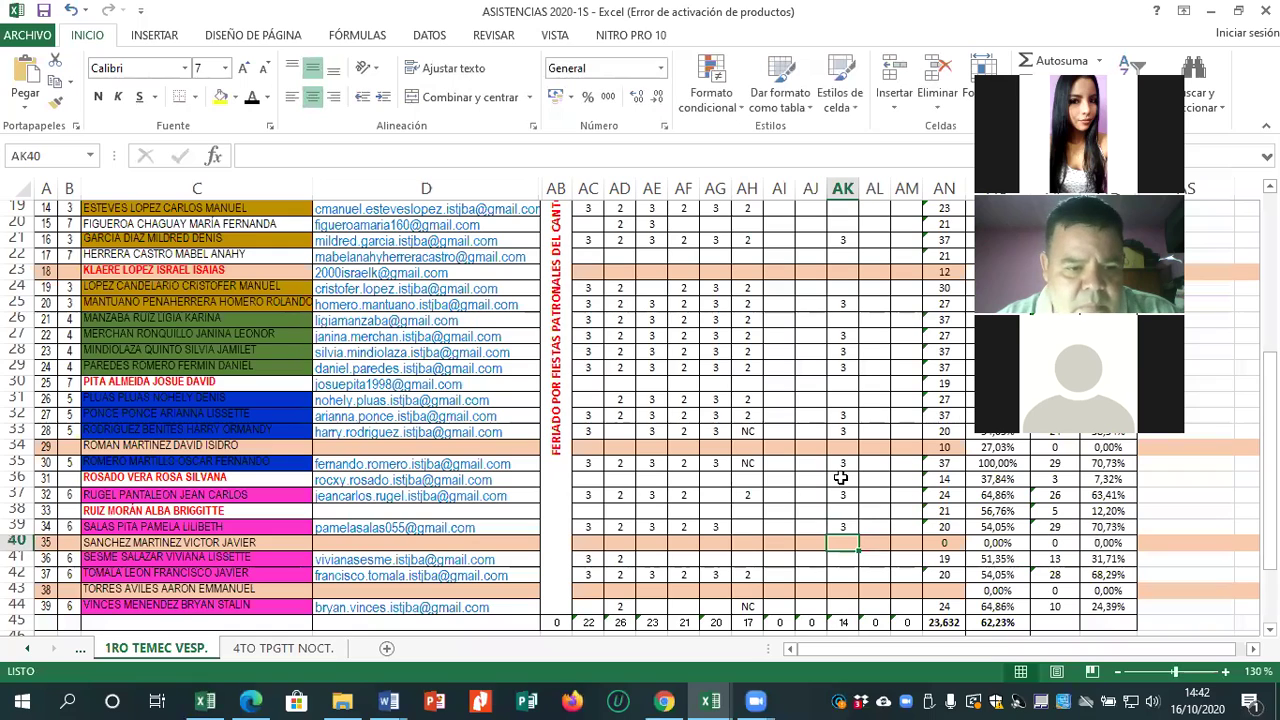
Enter 3 attendance hours in cells AK42 and AK44, leaving AK40, AK41 and AK43 blank.
key(Return)
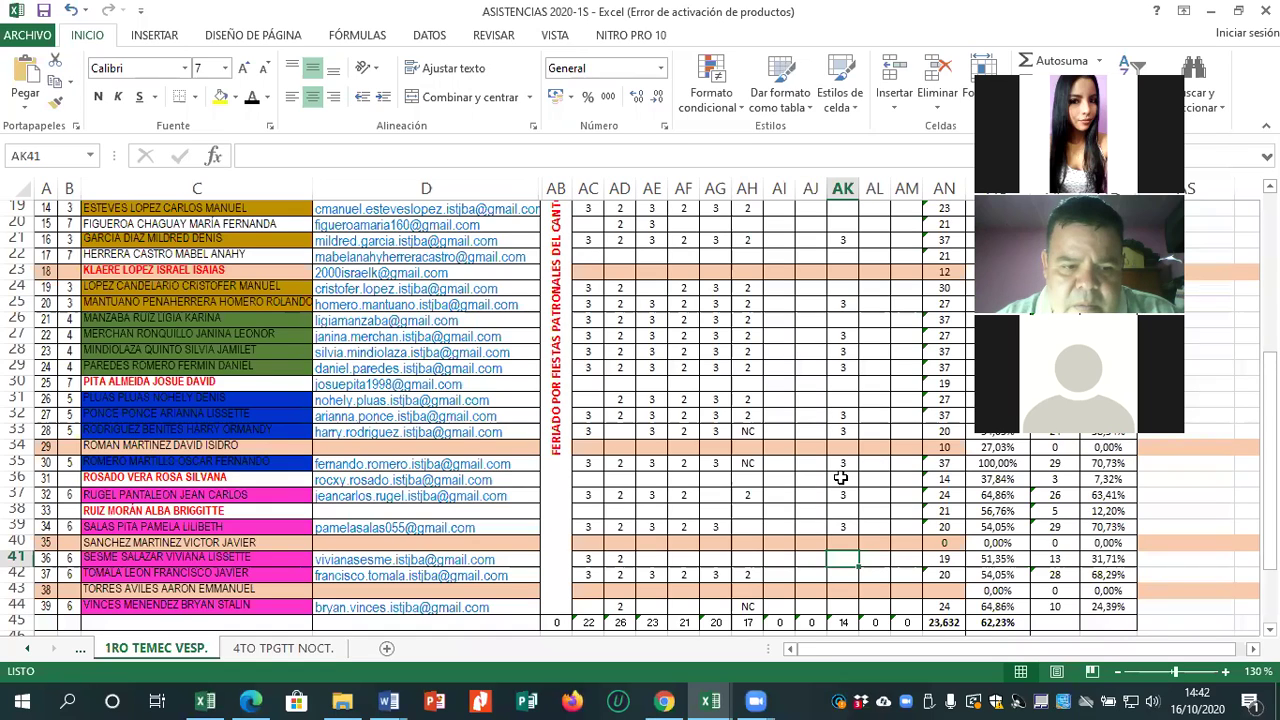
key(Down)
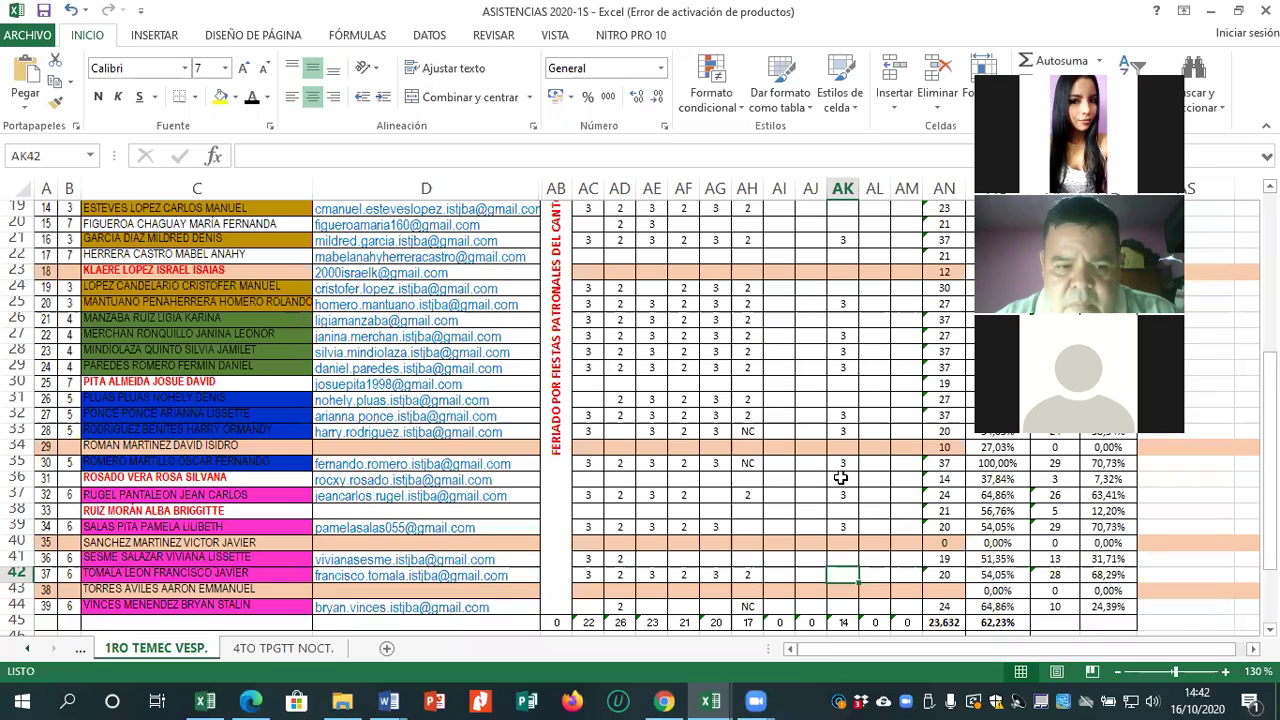
text(3)
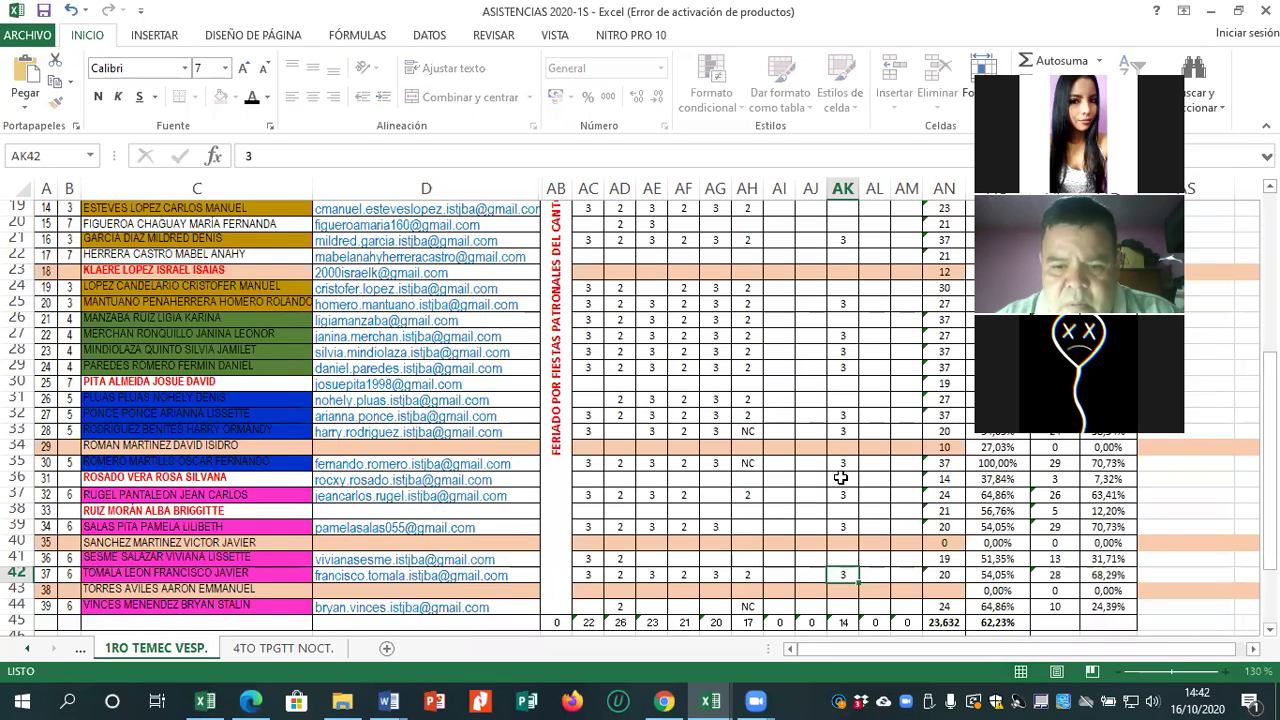
key(Down)
key(Down)
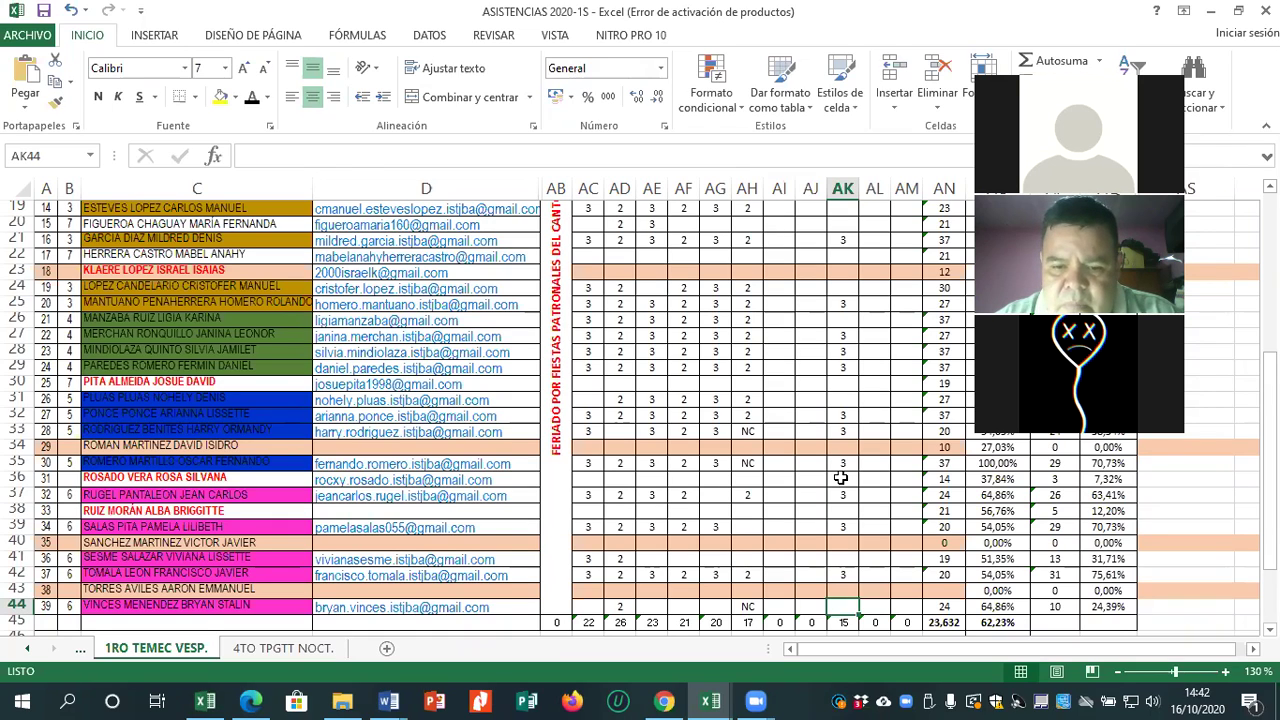
text(3)
key(Down)
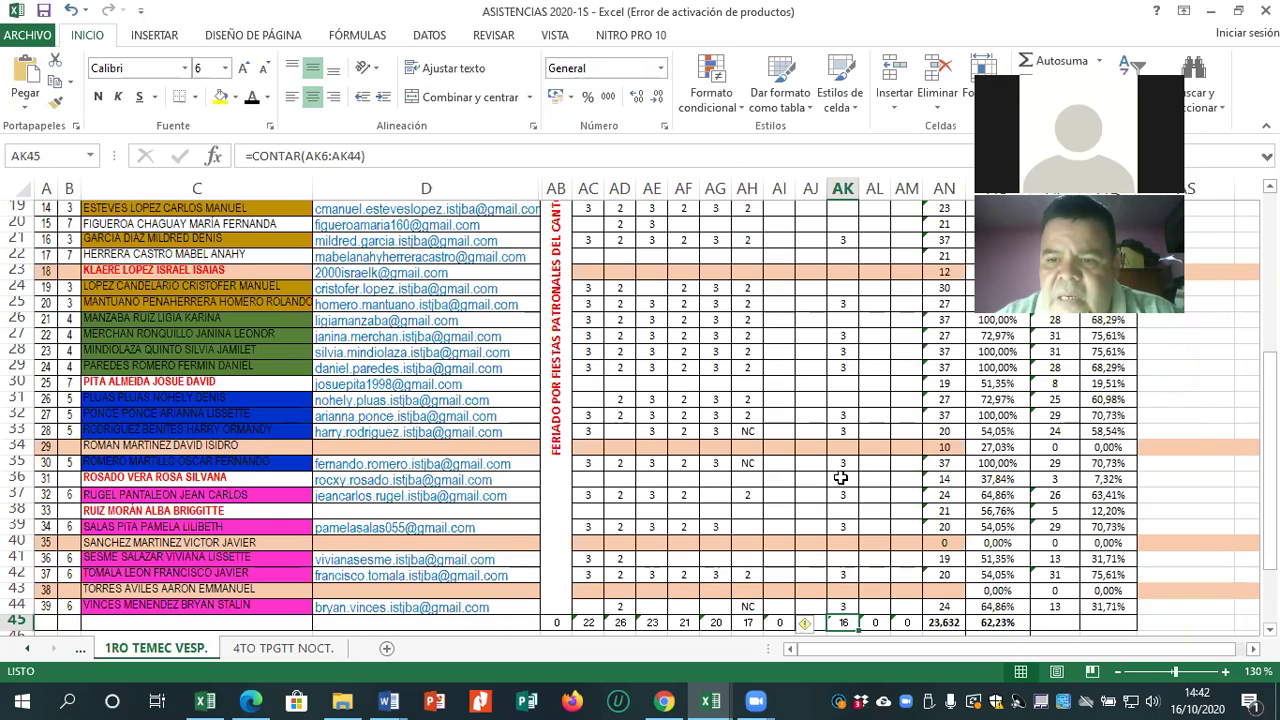
Go back up column AK and enter 3 attendance hours in the skipped cell AK31.
key(Up)
key(Up)
key(Up)
key(Up)
key(Up)
key(Up)
key(Up)
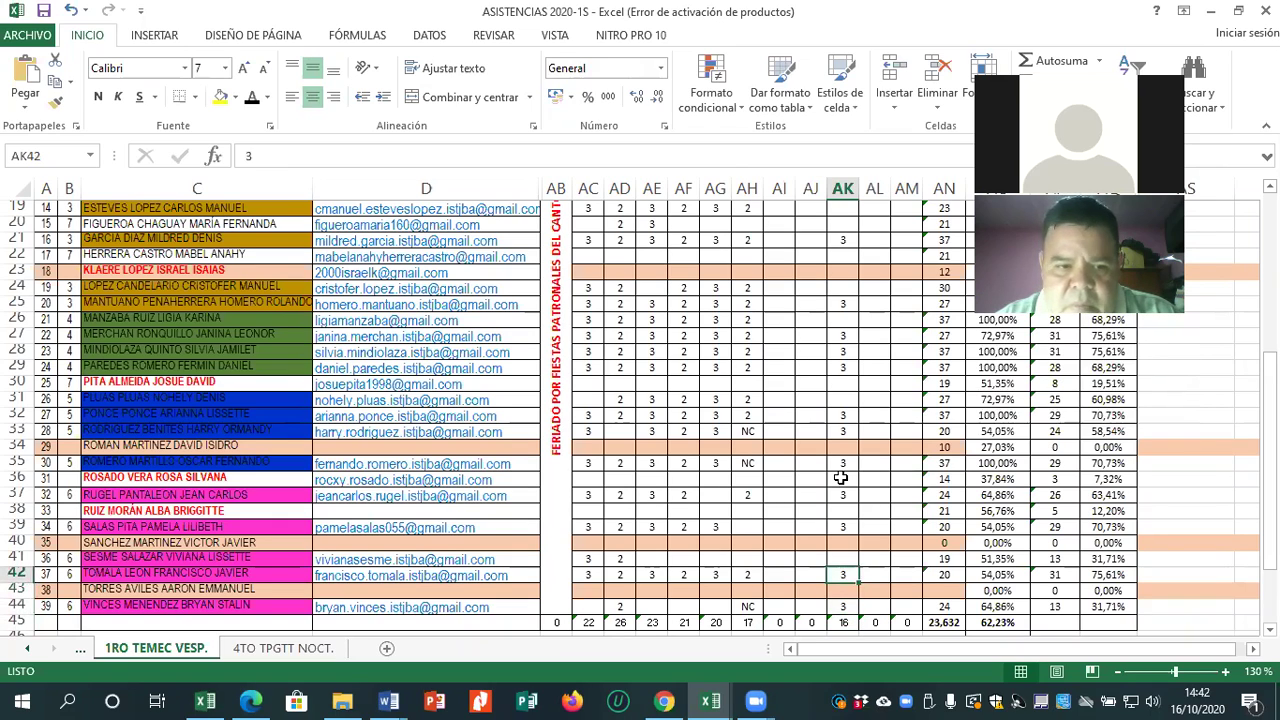
key(Up)
key(Up)
key(Up)
key(Up)
key(Up)
key(Up)
key(Up)
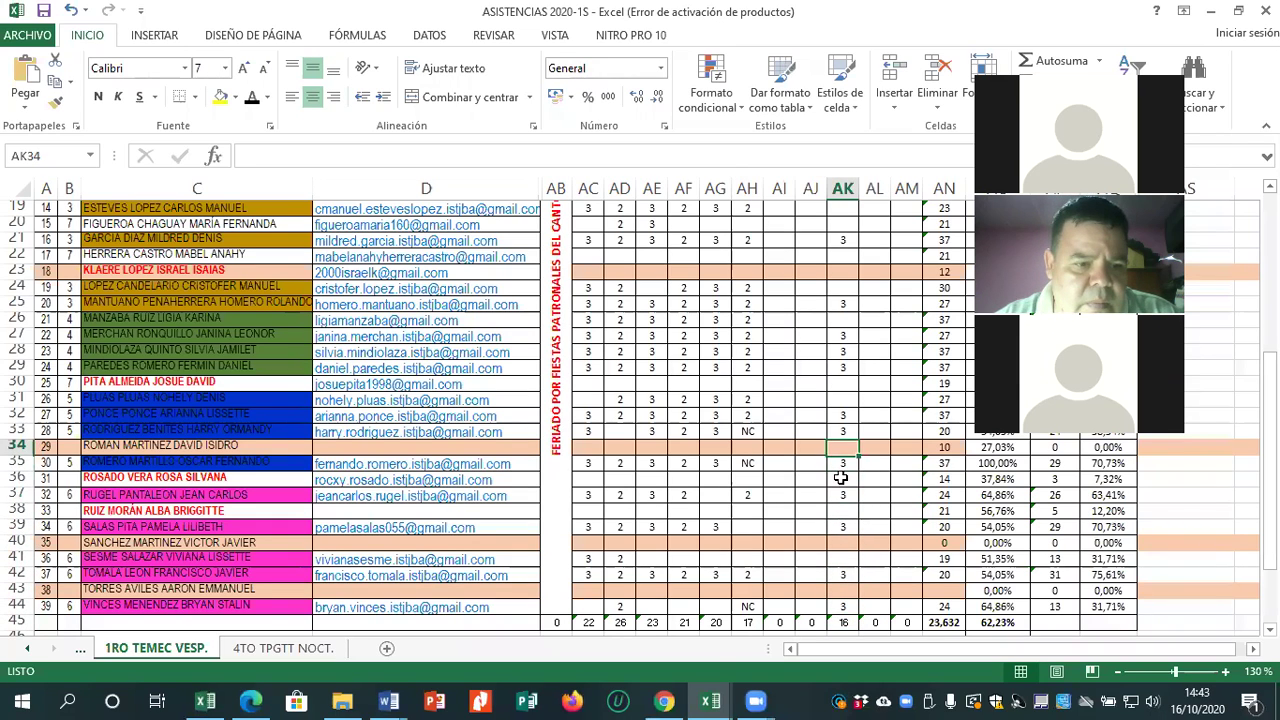
text(3)
key(Down)
key(Down)
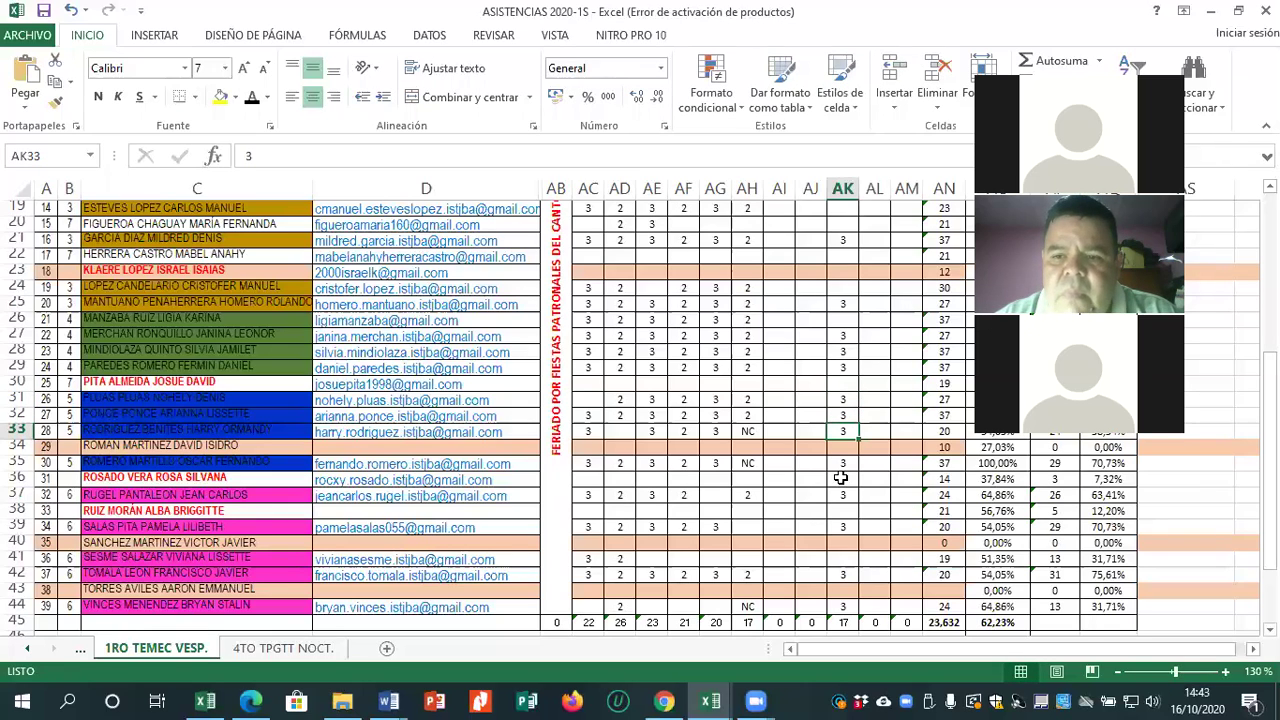
Enter 3 attendance hours in the previously skipped cell AK26.
key(Up)
key(Up)
key(Up)
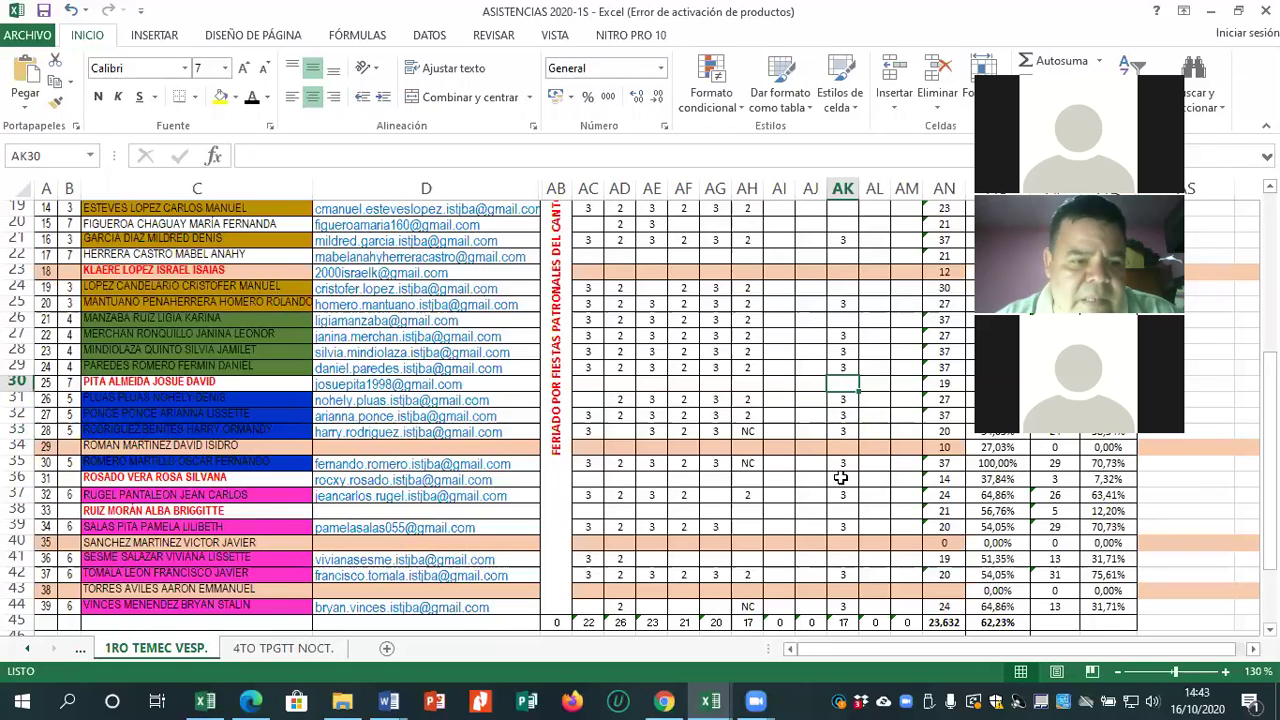
key(Up)
key(Up)
key(Up)
key(Up)
text(3)
key(Up)
Examine the attendance entries in column AK between rows 19 and 44 for missing hours.
key(Up)
key(Up)
key(Up)
key(Up)
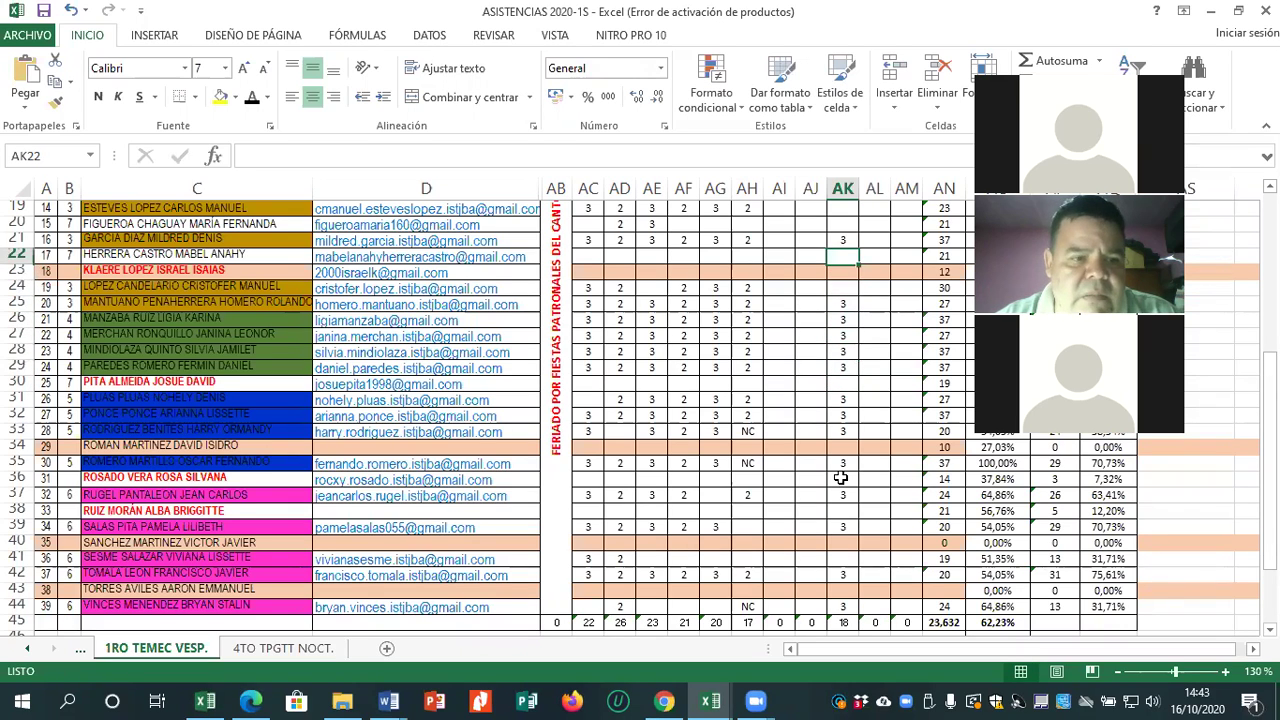
key(Up)
key(Up)
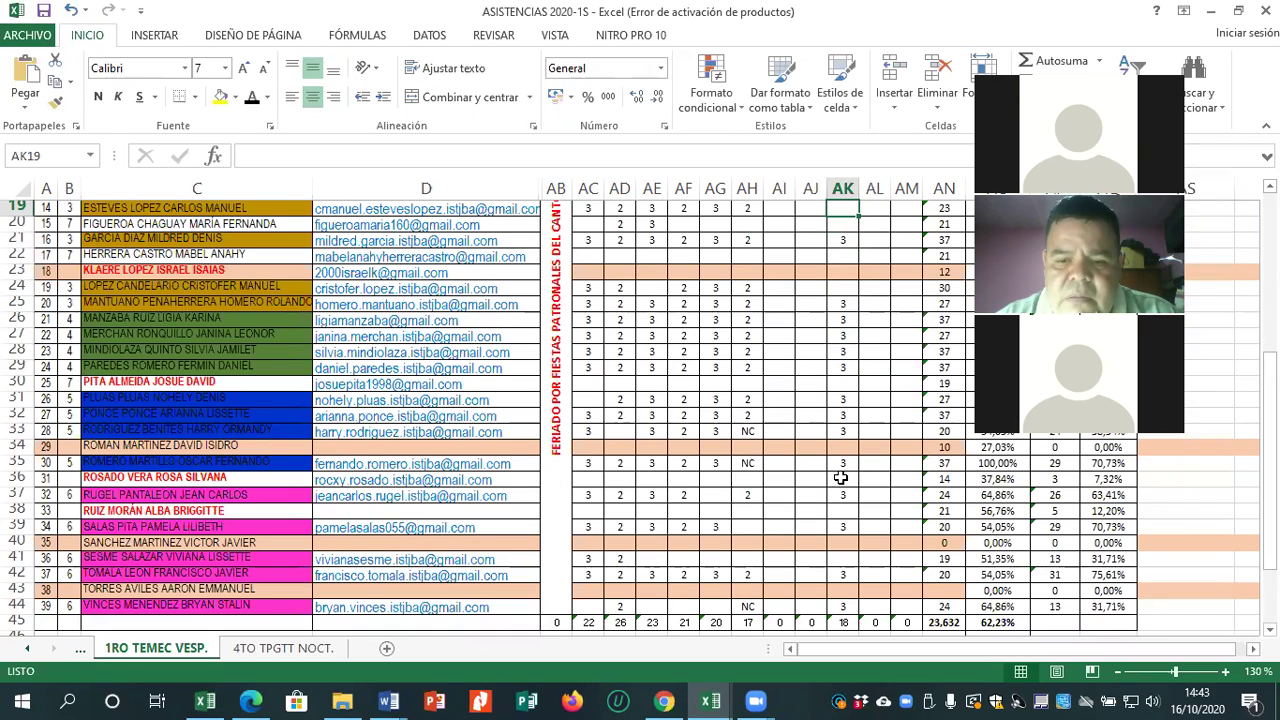
key(Down)
key(Down)
key(Down)
key(Down)
key(Down)
key(Down)
key(Down)
key(Down)
key(Down)
key(Down)
key(Down)
key(Down)
key(Down)
key(Down)
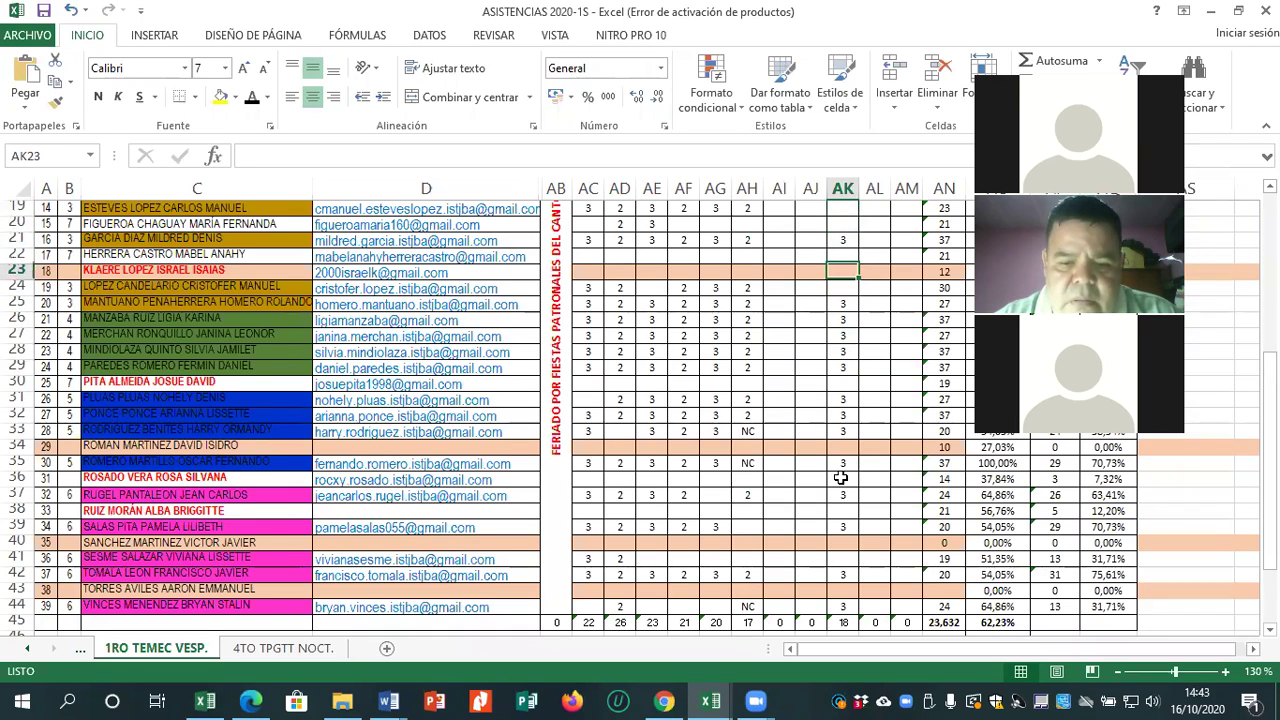
key(Down)
key(Down)
key(Down)
key(Down)
key(Down)
key(Down)
key(Down)
key(Down)
key(Down)
key(Down)
key(Down)
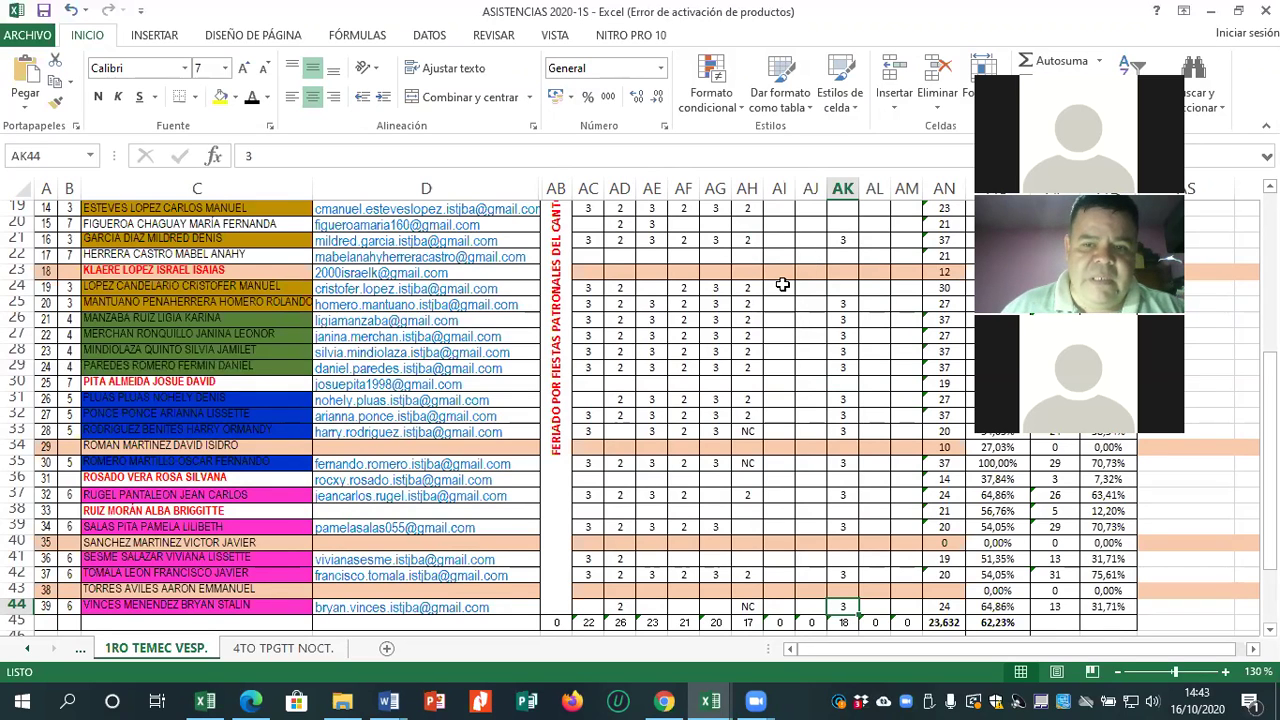
Switch to Chrome and show the TRABAJOS GRUPALES DE INVESTIGACIÓN folder in Google Drive.
scroll(782, 284, up, 3)
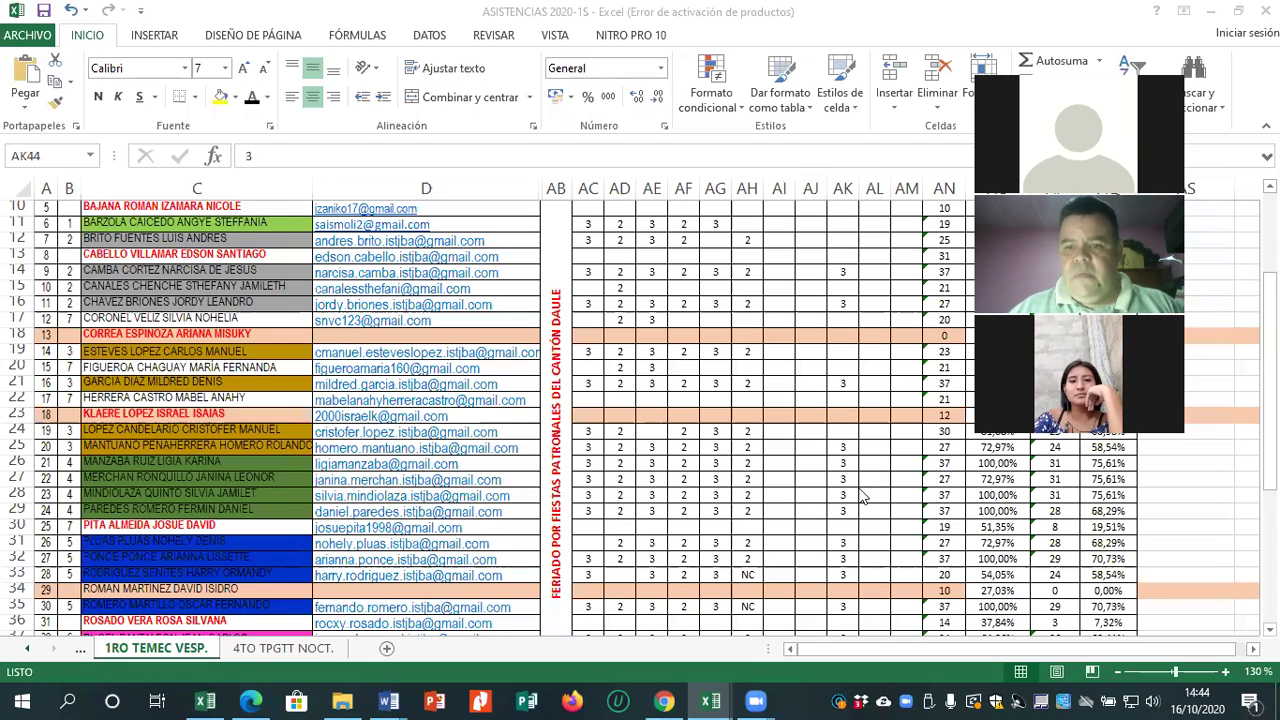
click(667, 698)
key(ctrl+shift+Tab)
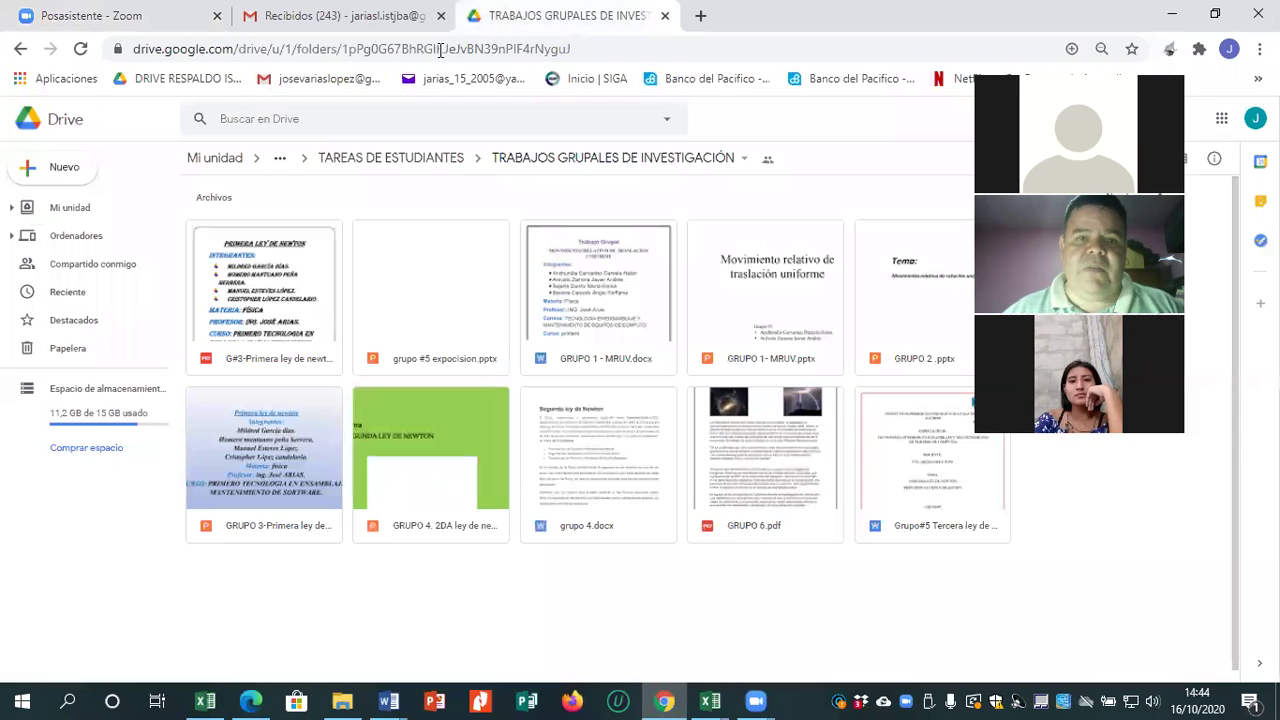
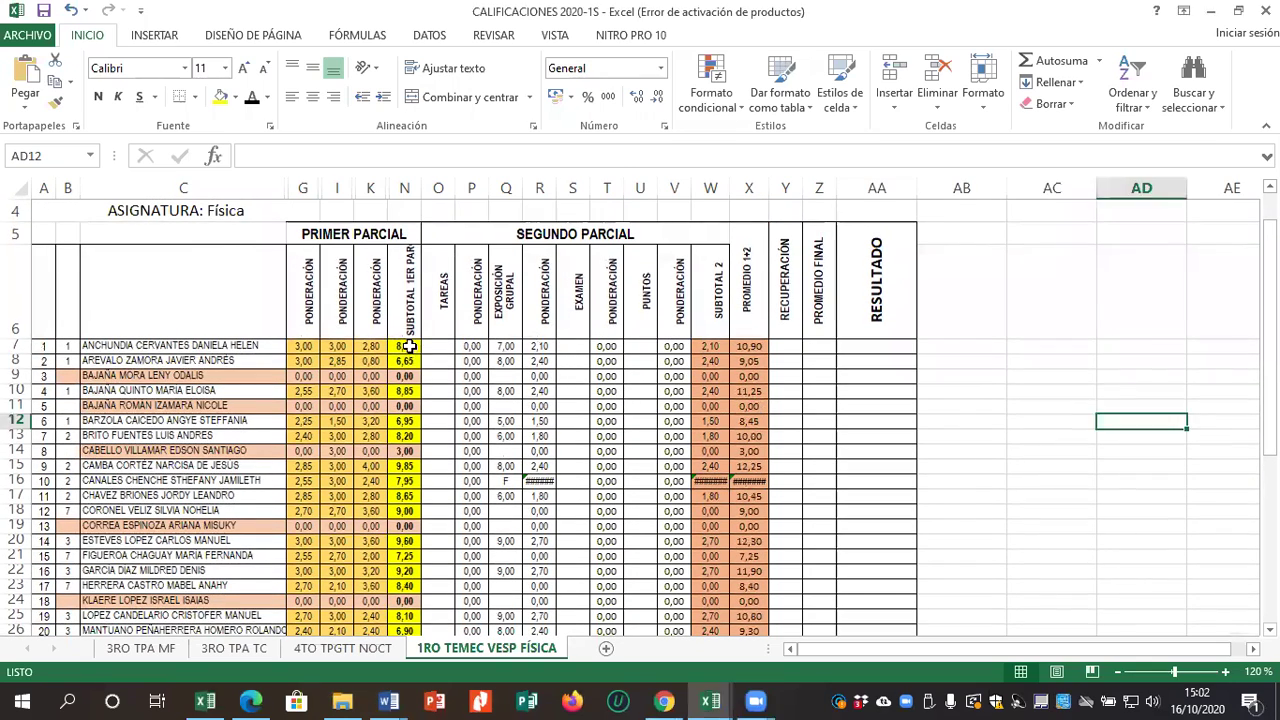
Select the first-partial subtotals in N7:N45 of the 1RO TEMEC VESP FÍSICA grade sheet to review them.
drag(404, 346, 410, 574)
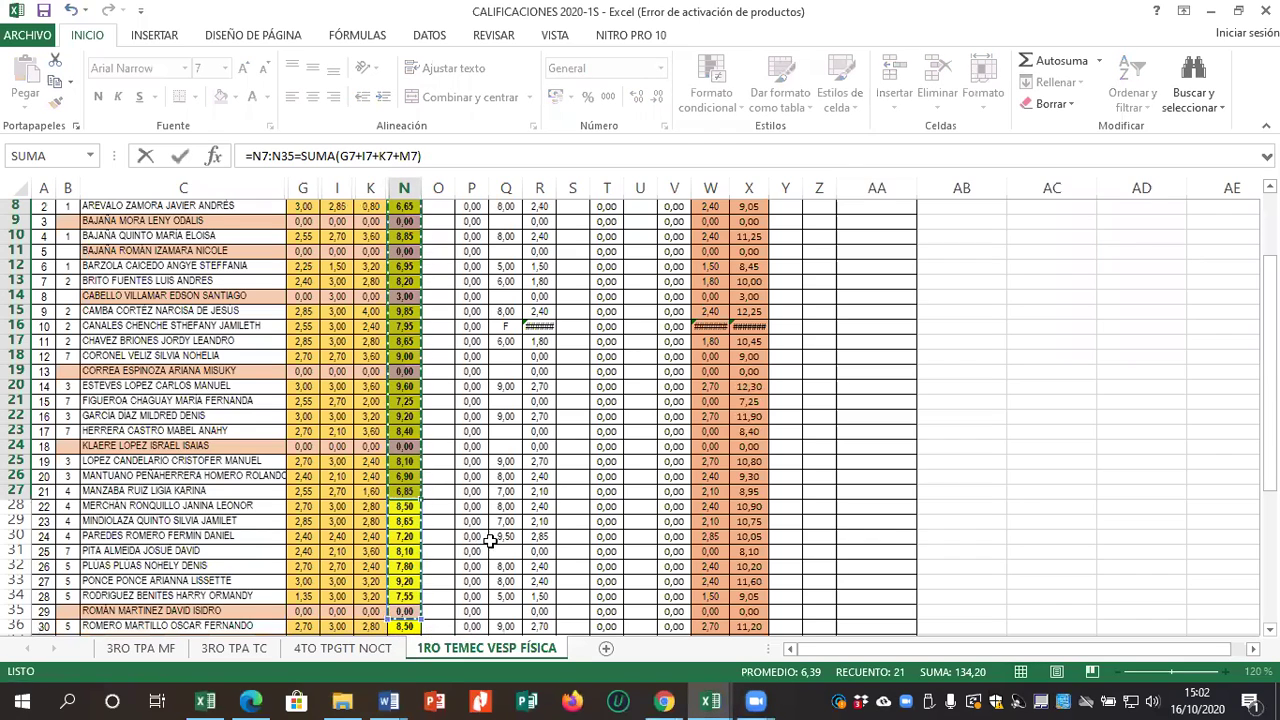
key(Escape)
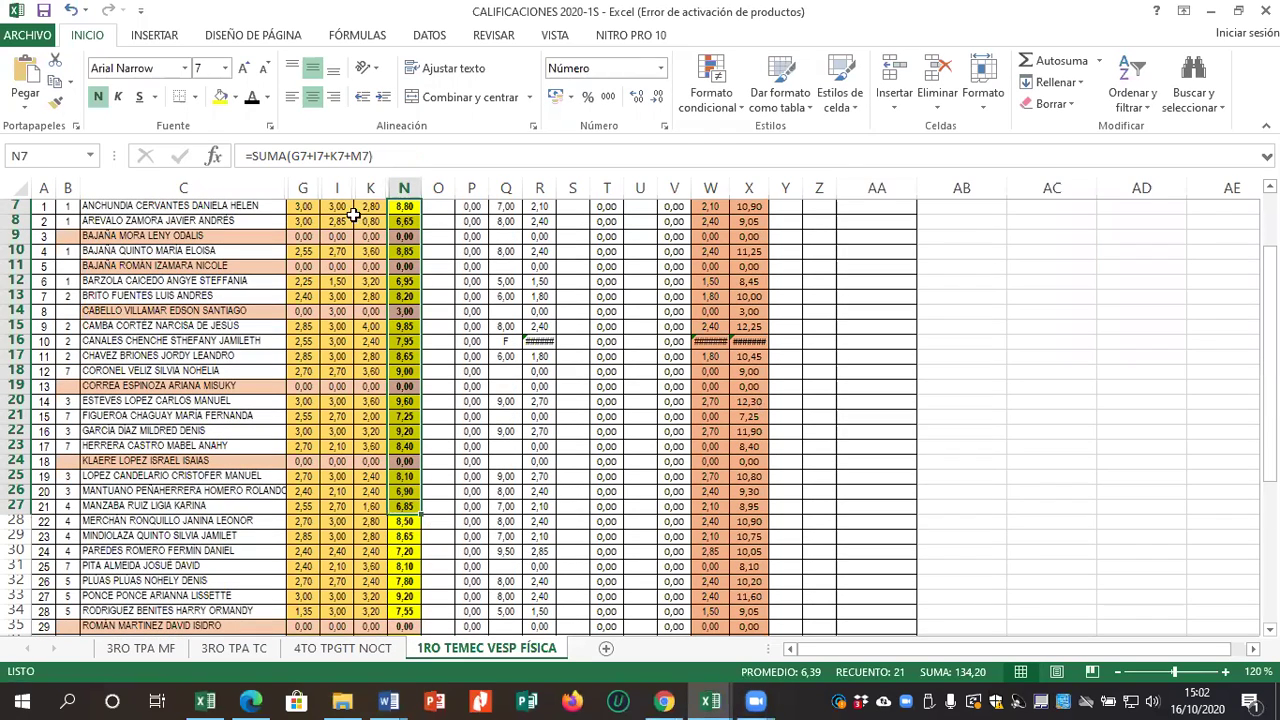
drag(410, 206, 405, 584)
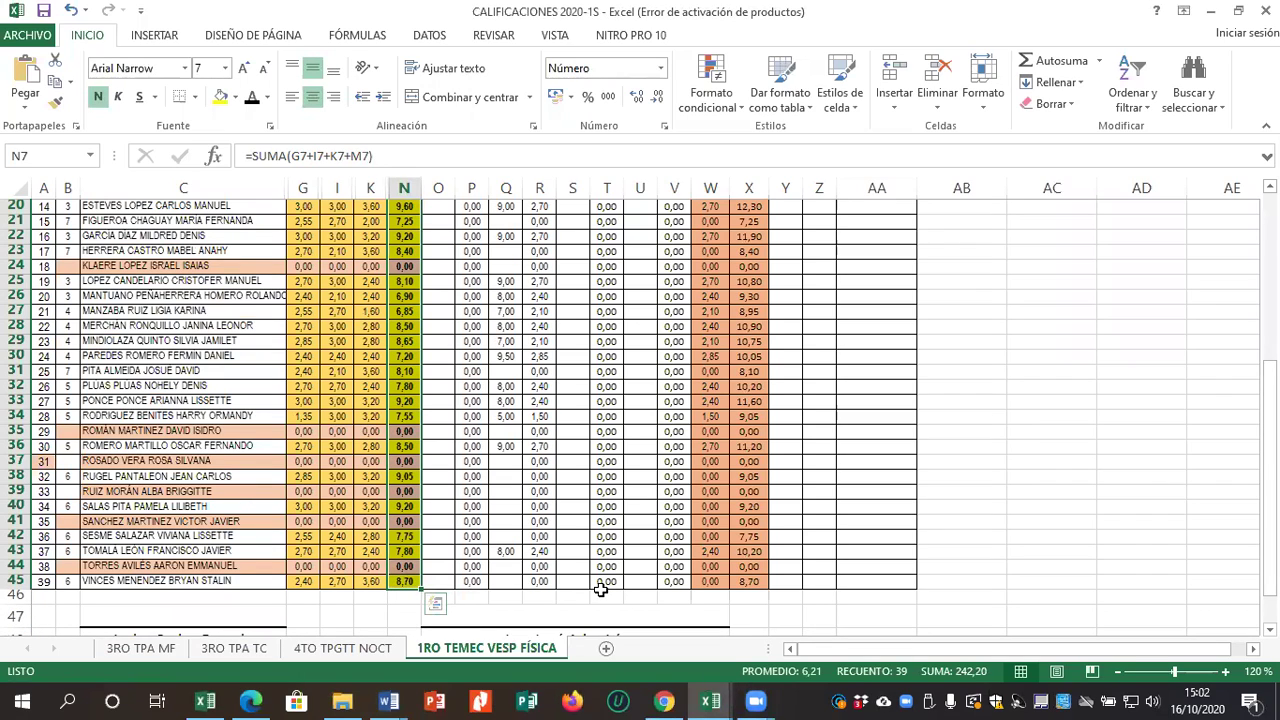
scroll(522, 347, up, 4)
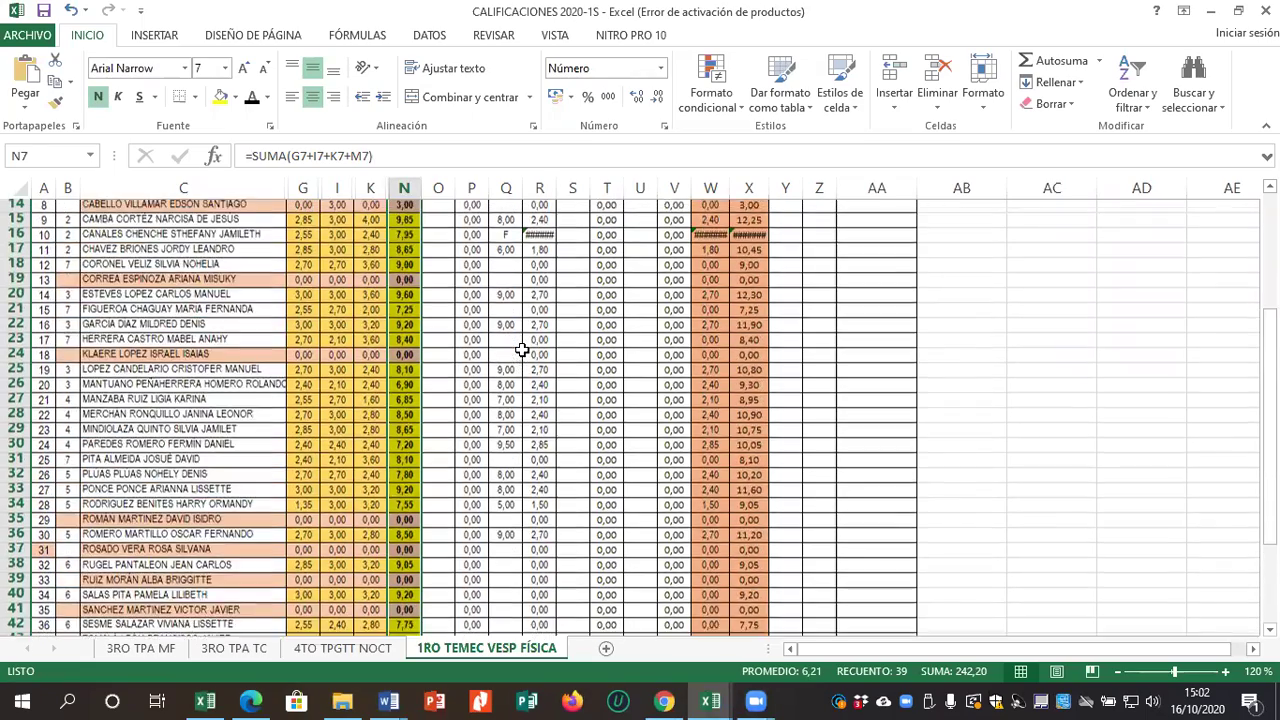
scroll(522, 347, up, 1)
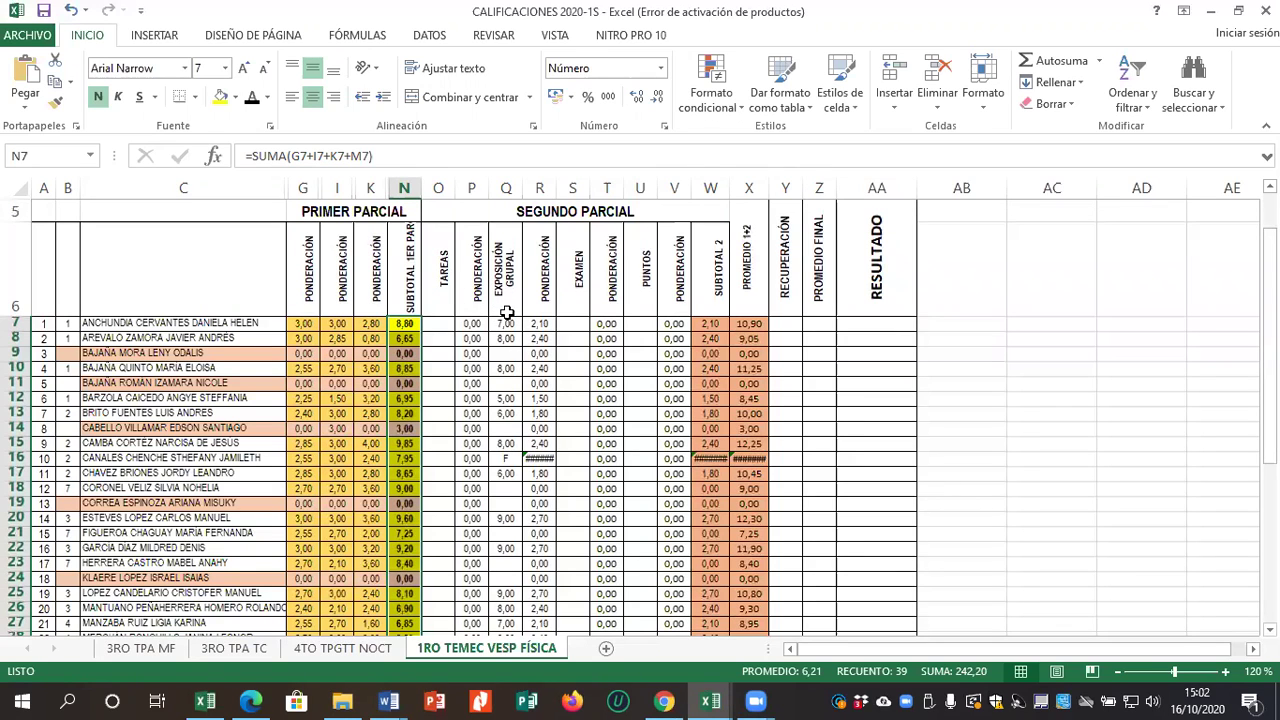
Examine the second-partial group presentation, exam and homework columns in the first rows of the Física grade sheet.
click(506, 322)
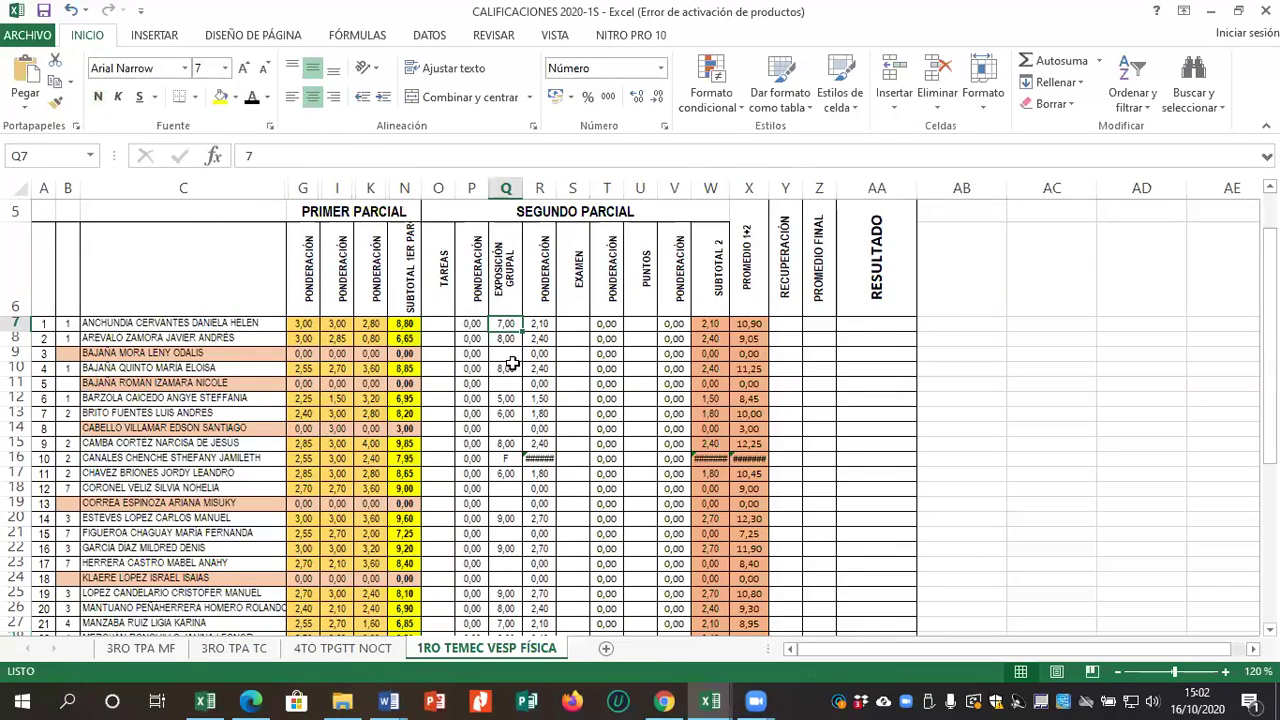
click(576, 322)
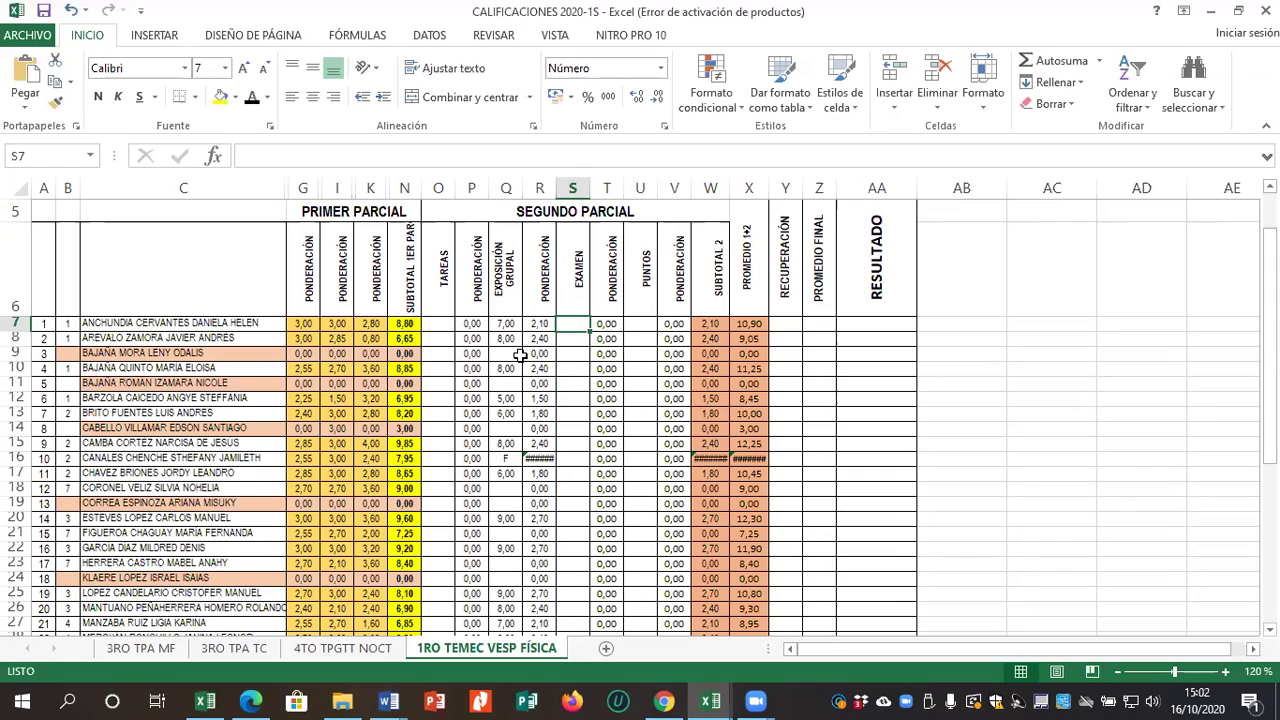
click(438, 324)
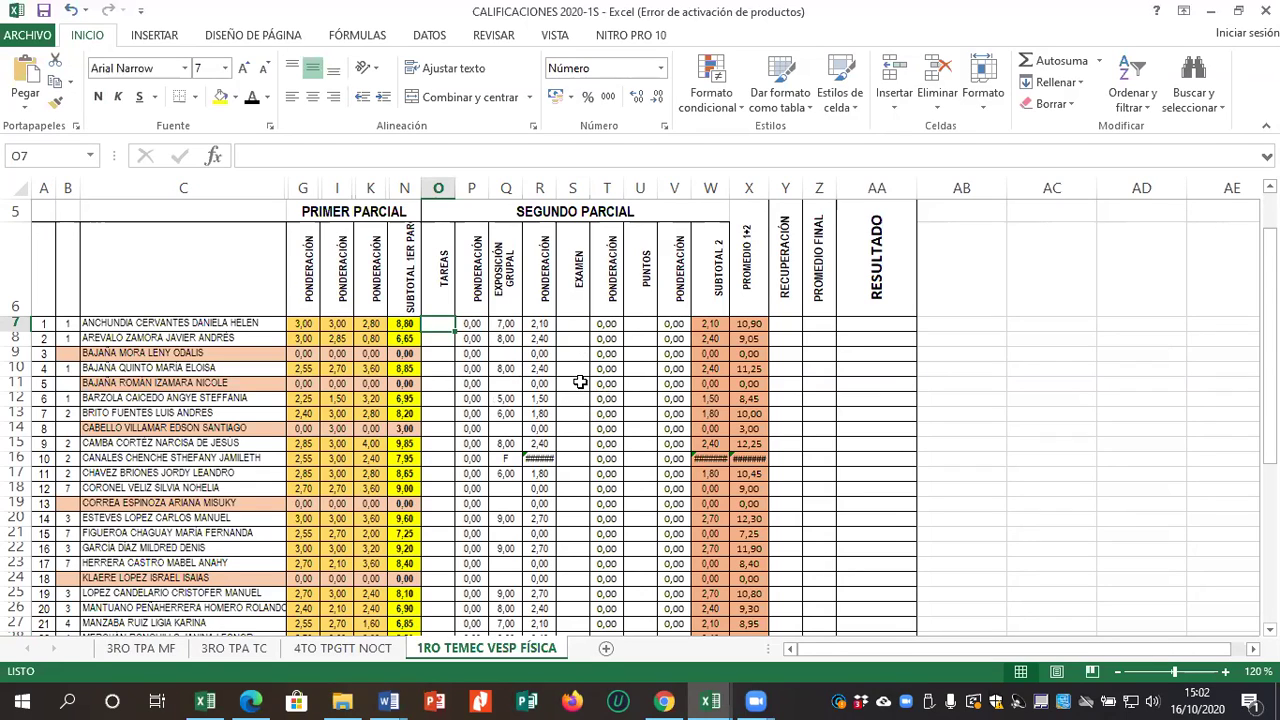
click(506, 352)
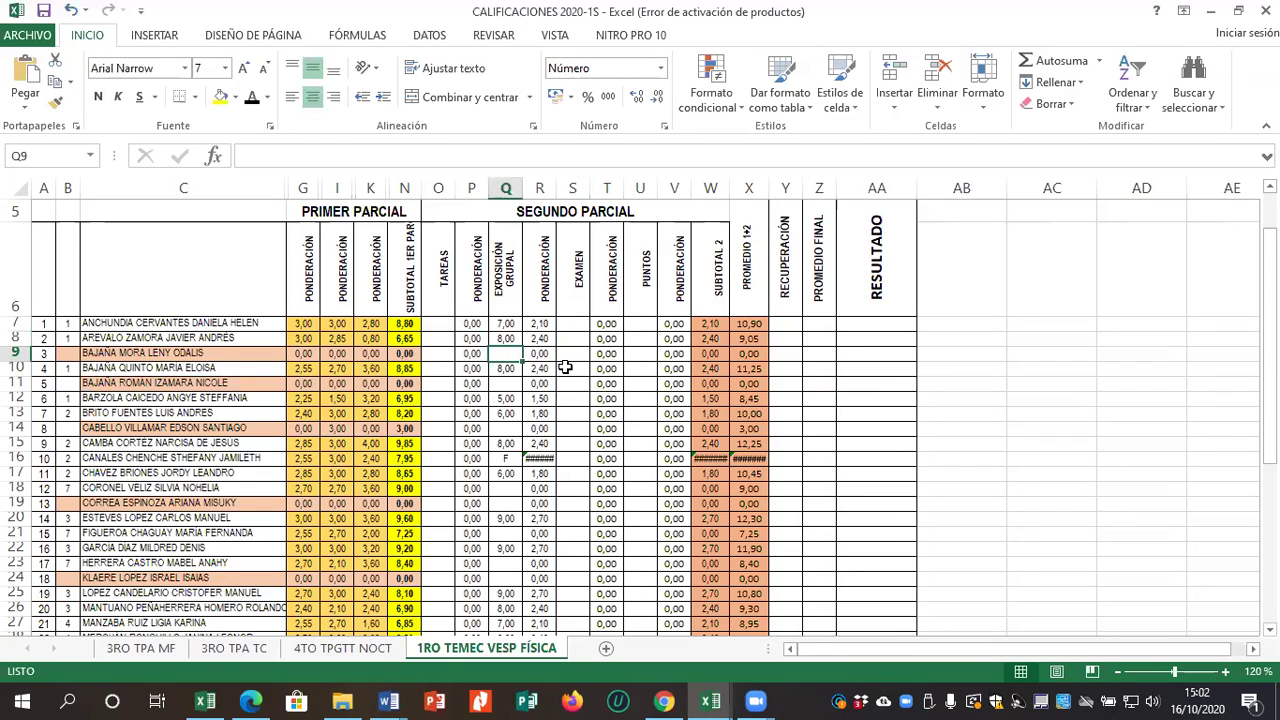
click(509, 382)
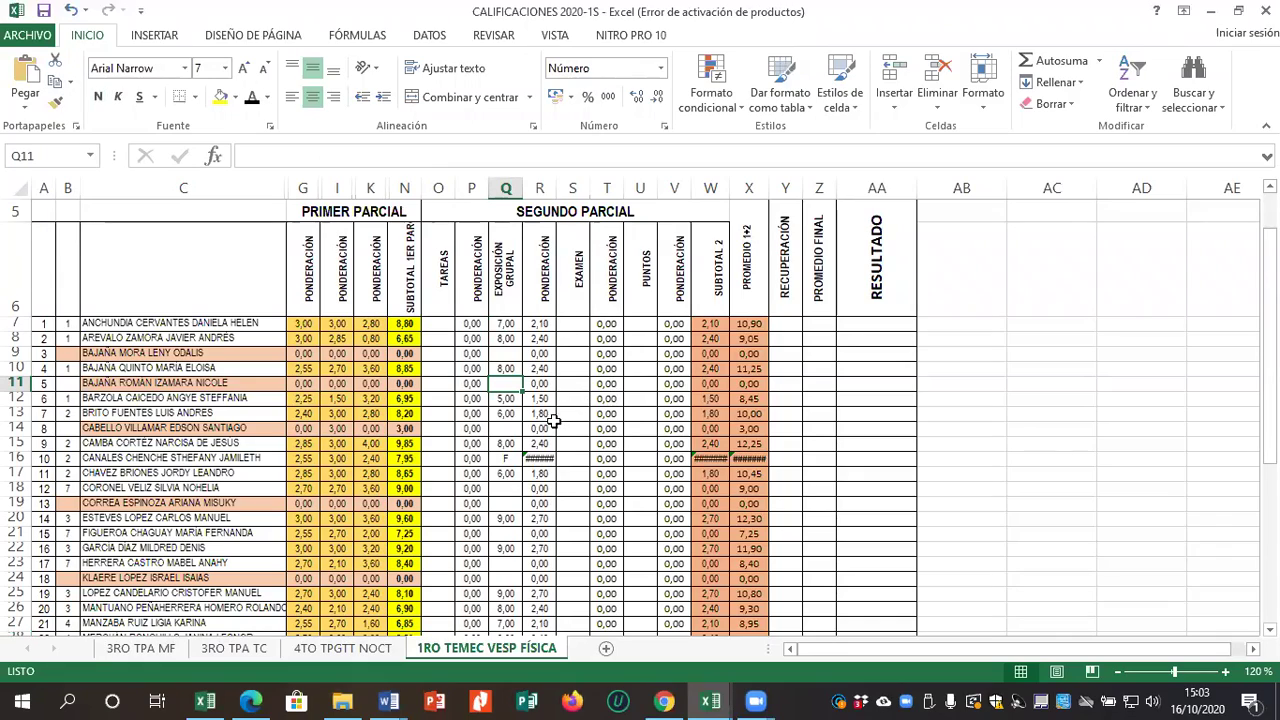
Check the second-partial grades in the remaining student rows, and switch to Chrome with GRUPO 6 (1).pdf.
scroll(686, 410, down, 4)
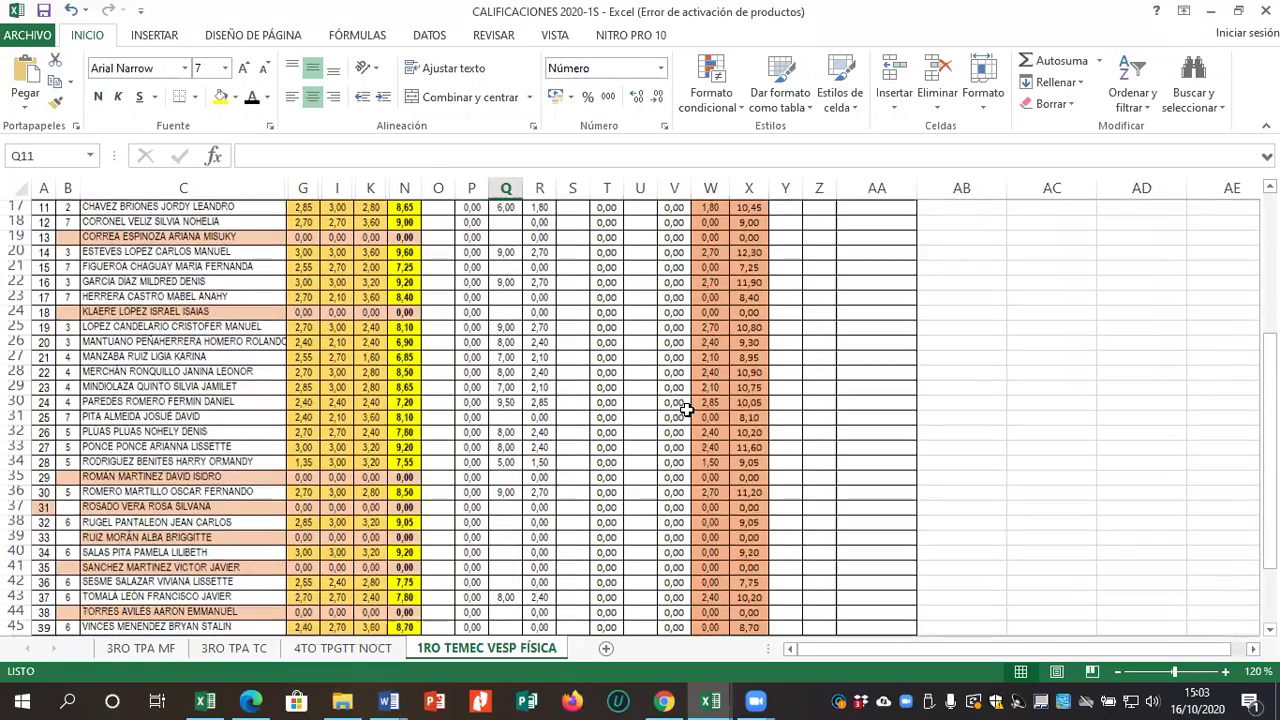
scroll(686, 410, down, 2)
click(663, 701)
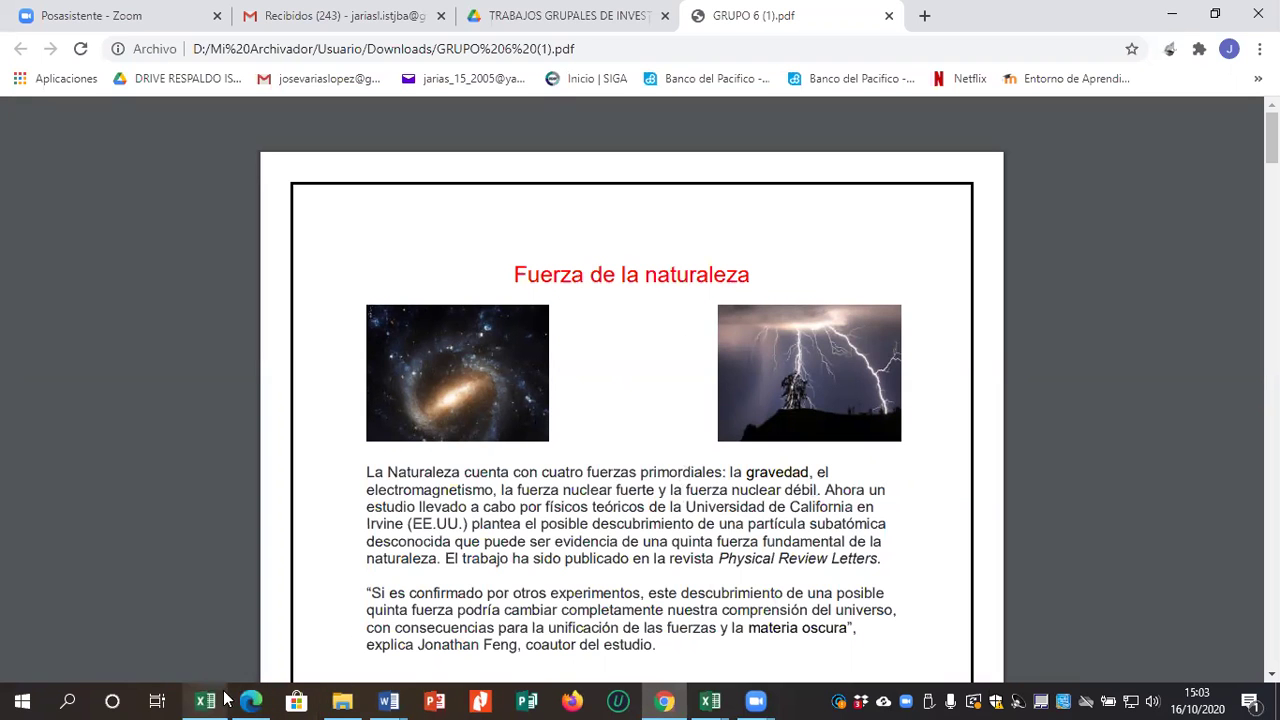
Switch to the ASISTENCIAS 2020-1S workbook in Excel and review the attendance hours down to the last student rows of 1RO TEMEC VESP.
click(710, 700)
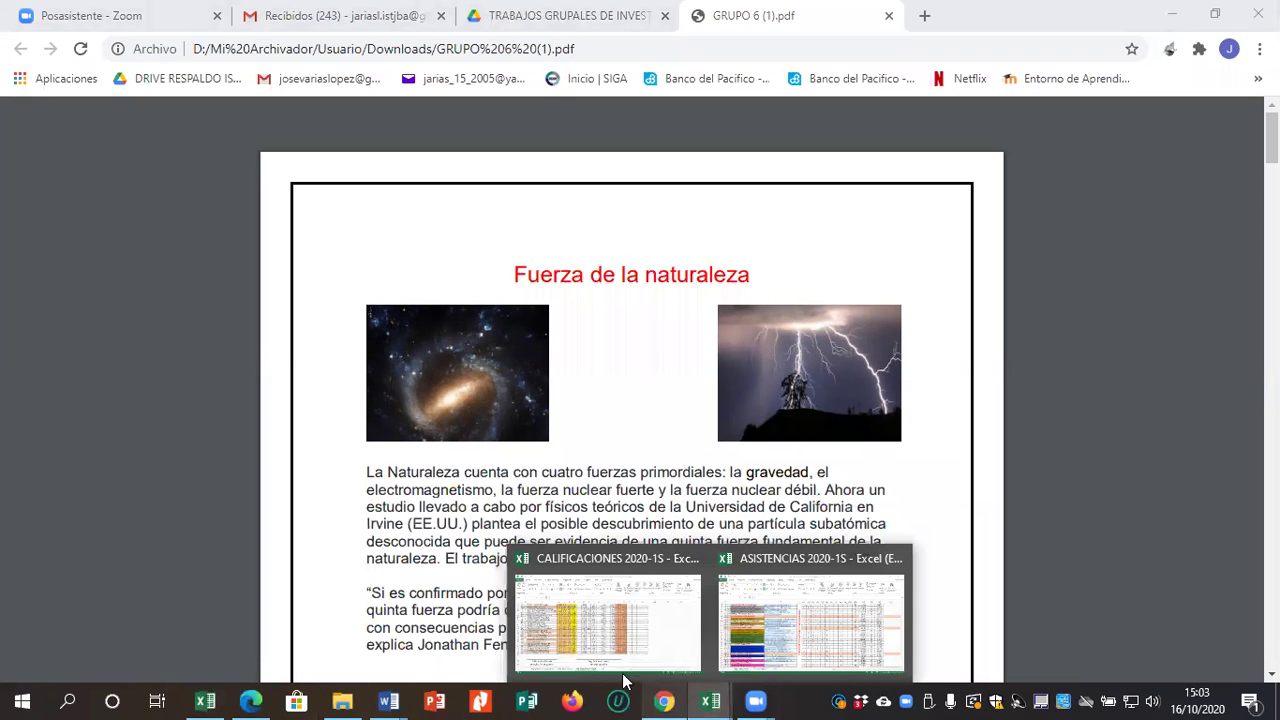
click(810, 600)
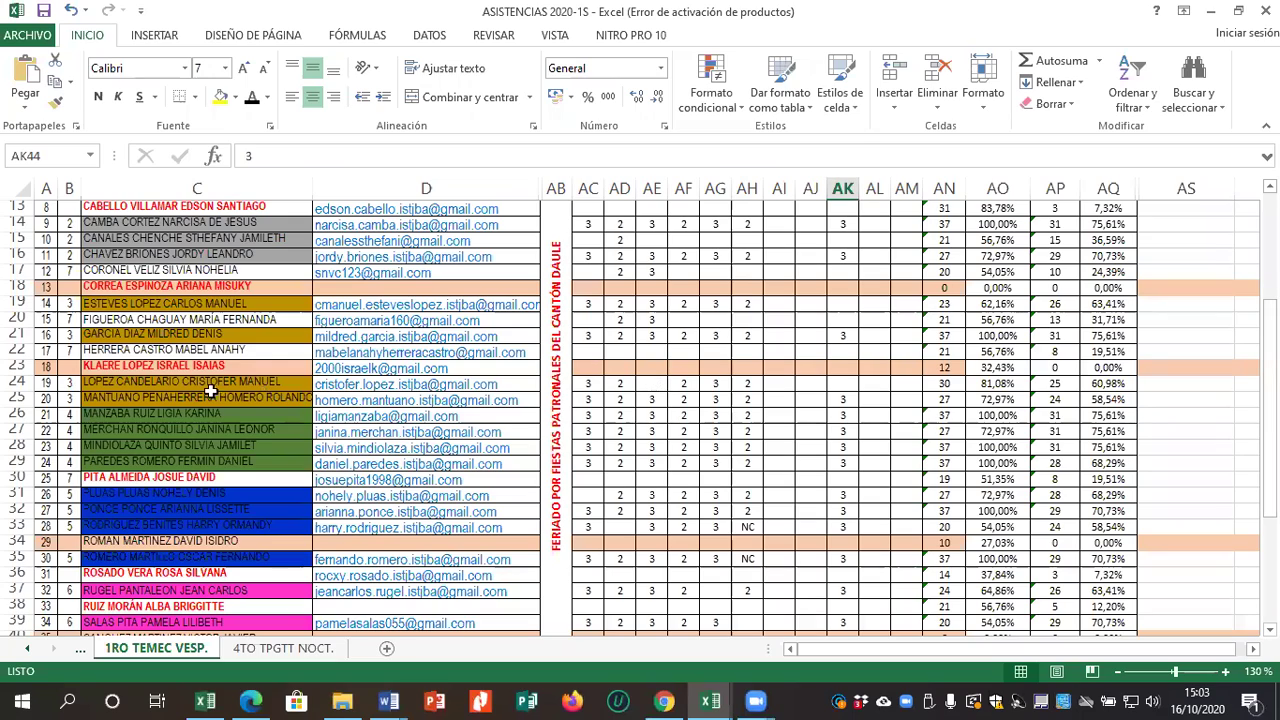
scroll(148, 540, down, 4)
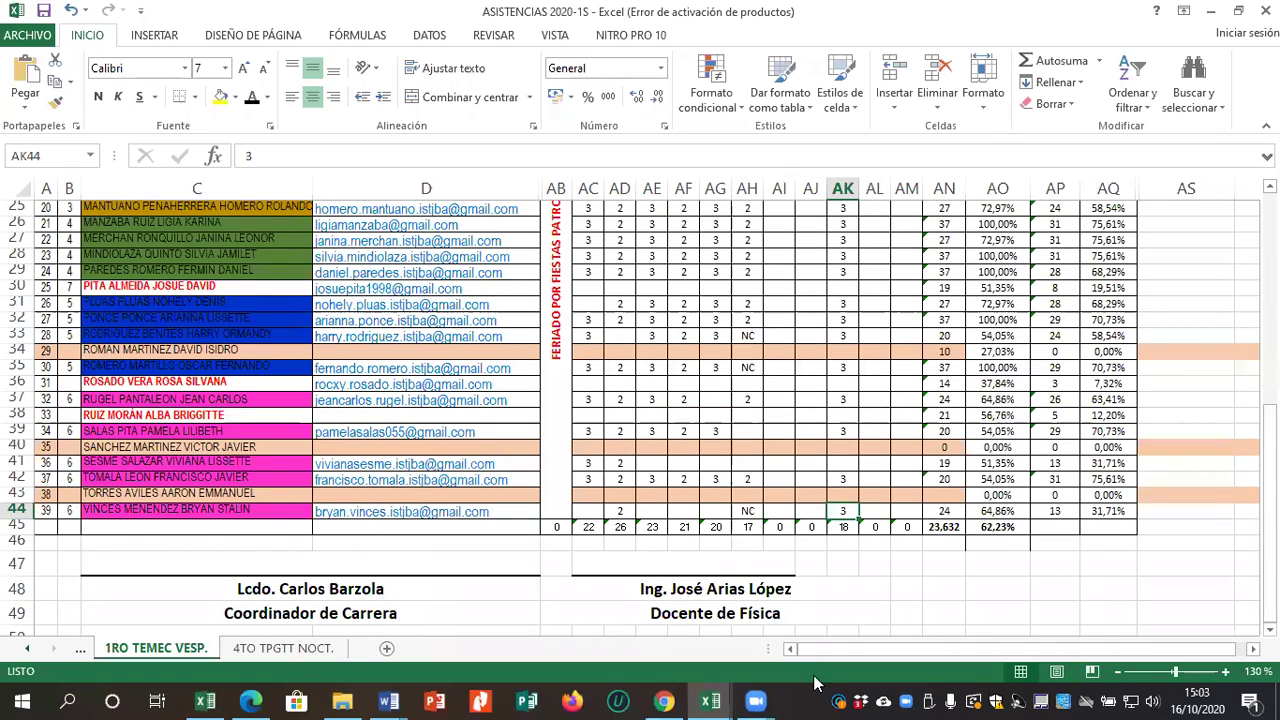
scroll(964, 319, up, 1)
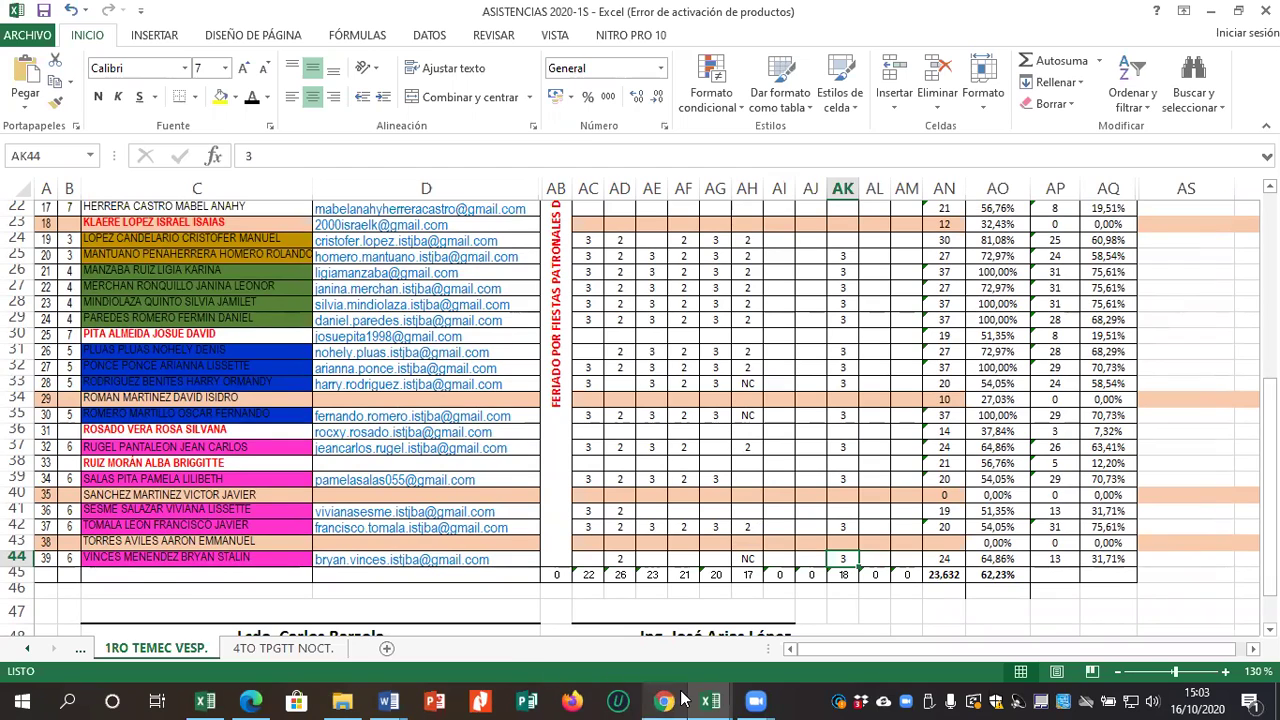
Check the grade in Q43 of the CALIFICACIONES 2020-1S workbook, and switch back to GRUPO 6 (1).pdf in Chrome.
mouse_move(715, 700)
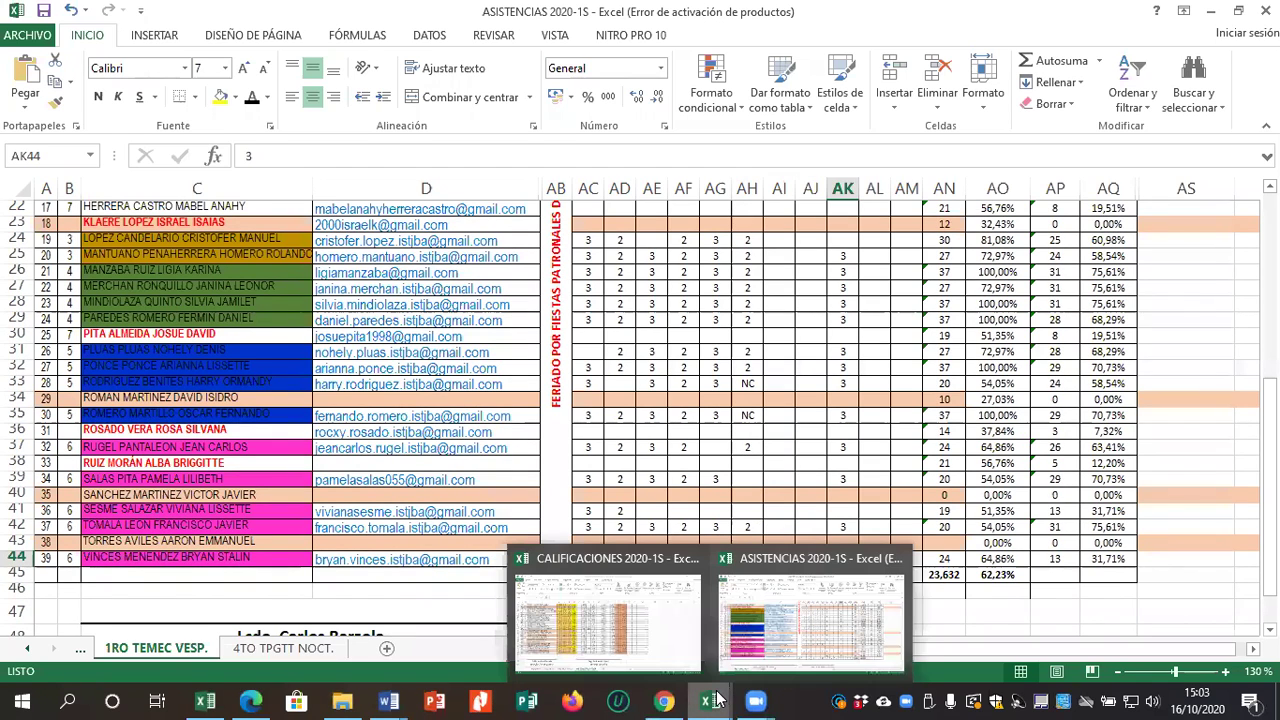
click(648, 635)
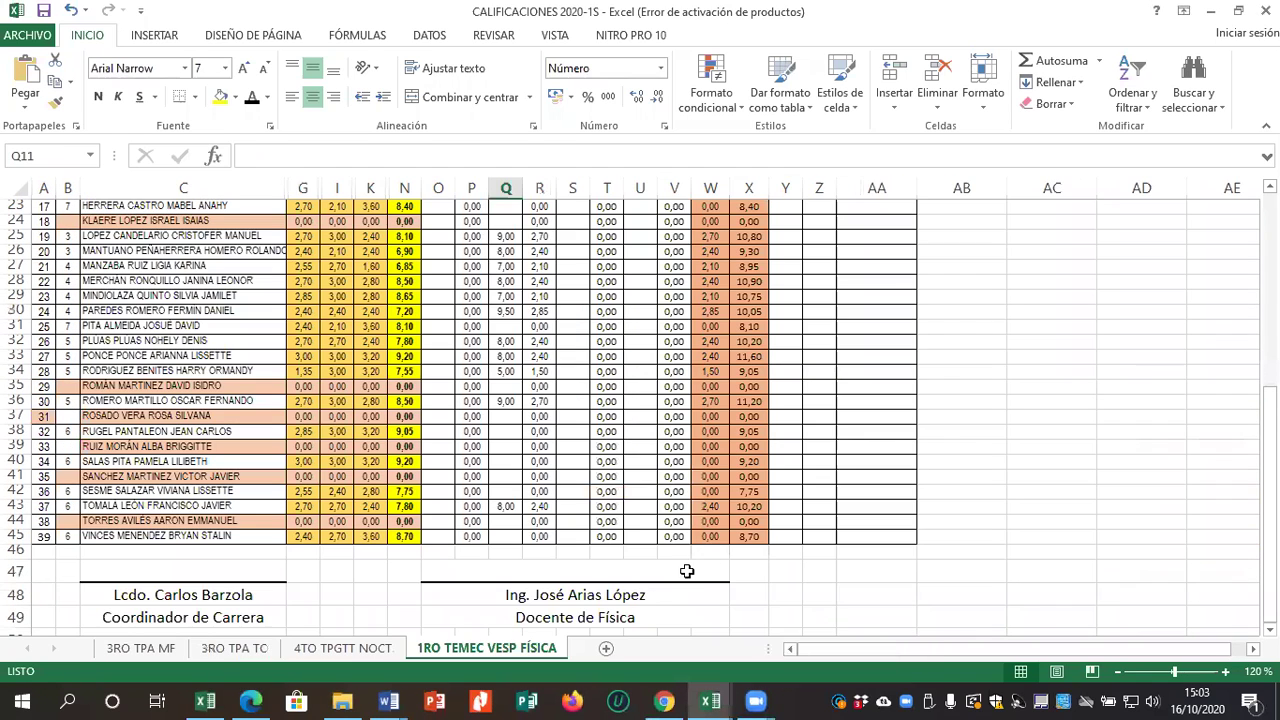
click(505, 505)
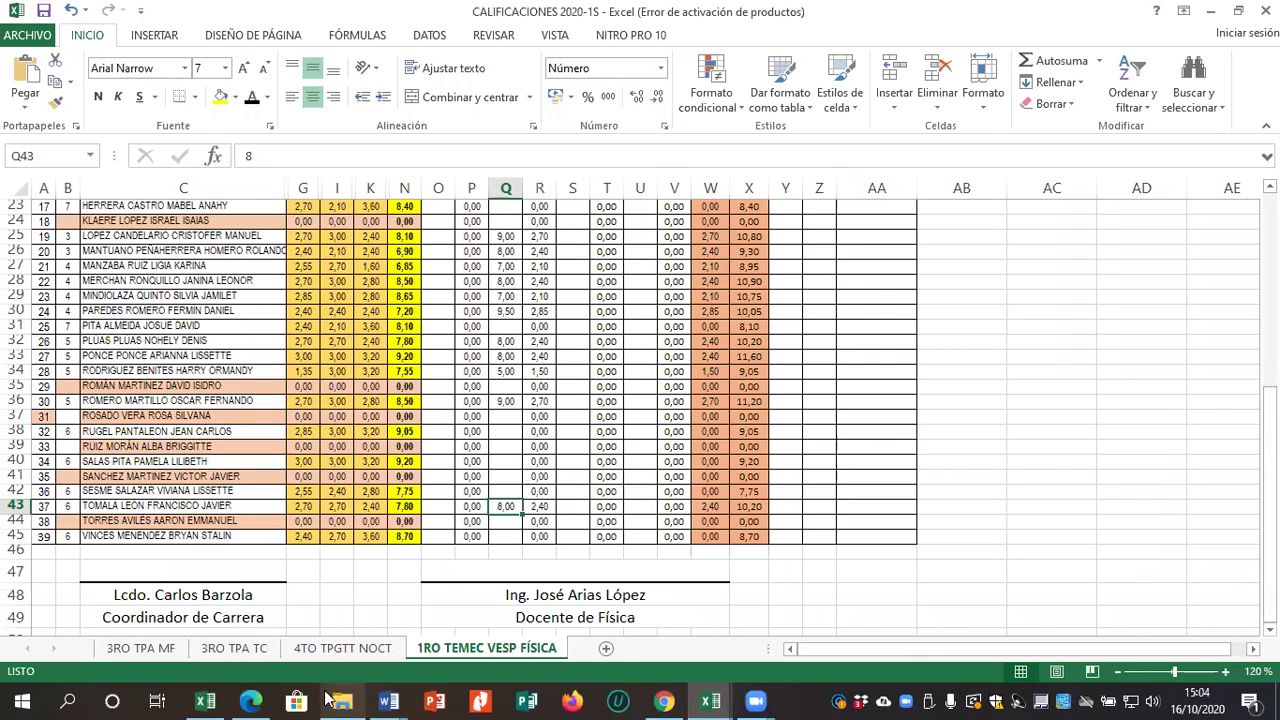
click(665, 700)
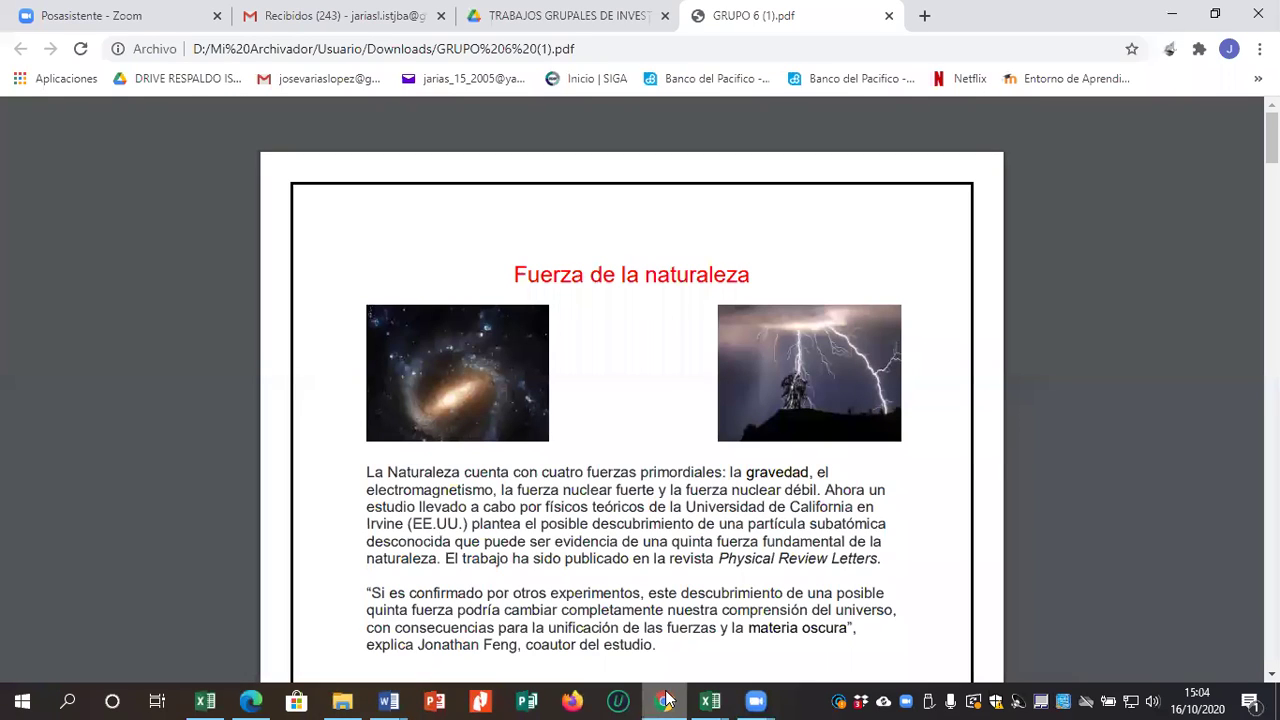